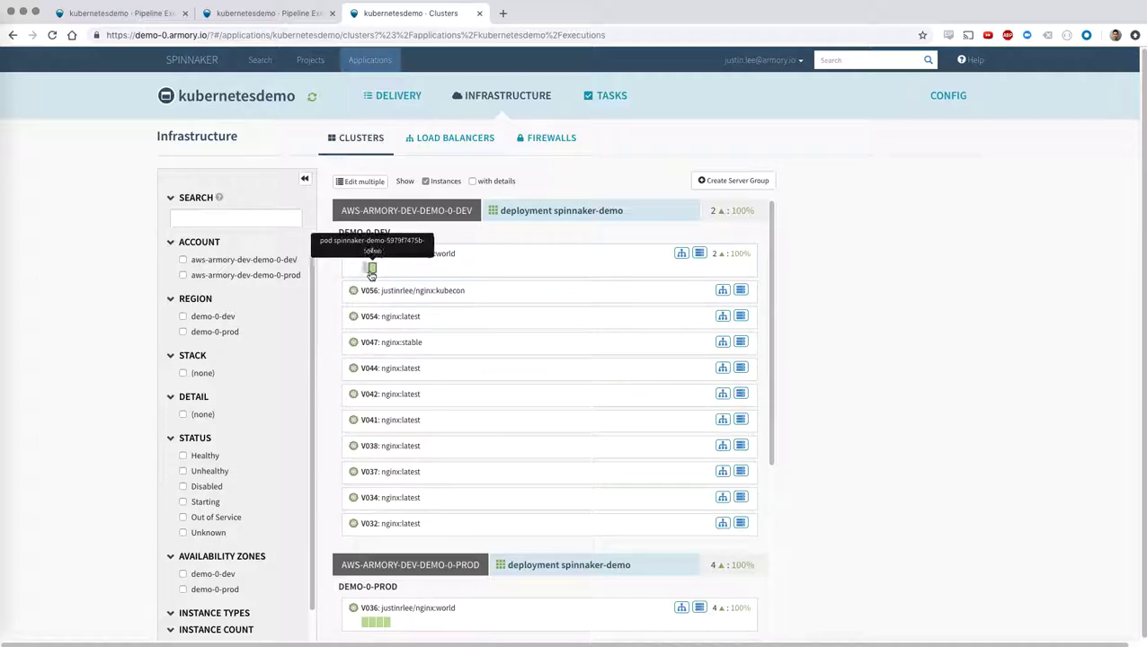
pyautogui.scroll(-3, 453, 333)
pyautogui.scroll(-3, 453, 359)
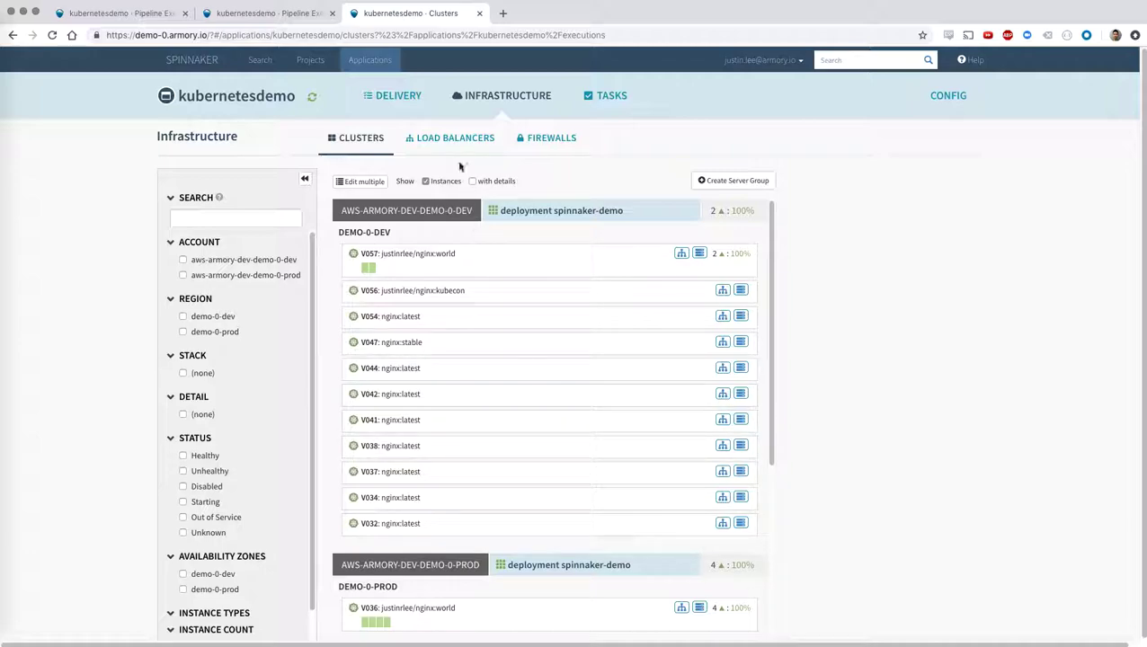
# Inspect the DEMO-0-DEV spinnaker-demo load balancer's status, cluster IP and ingress address.
pyautogui.click(456, 144)
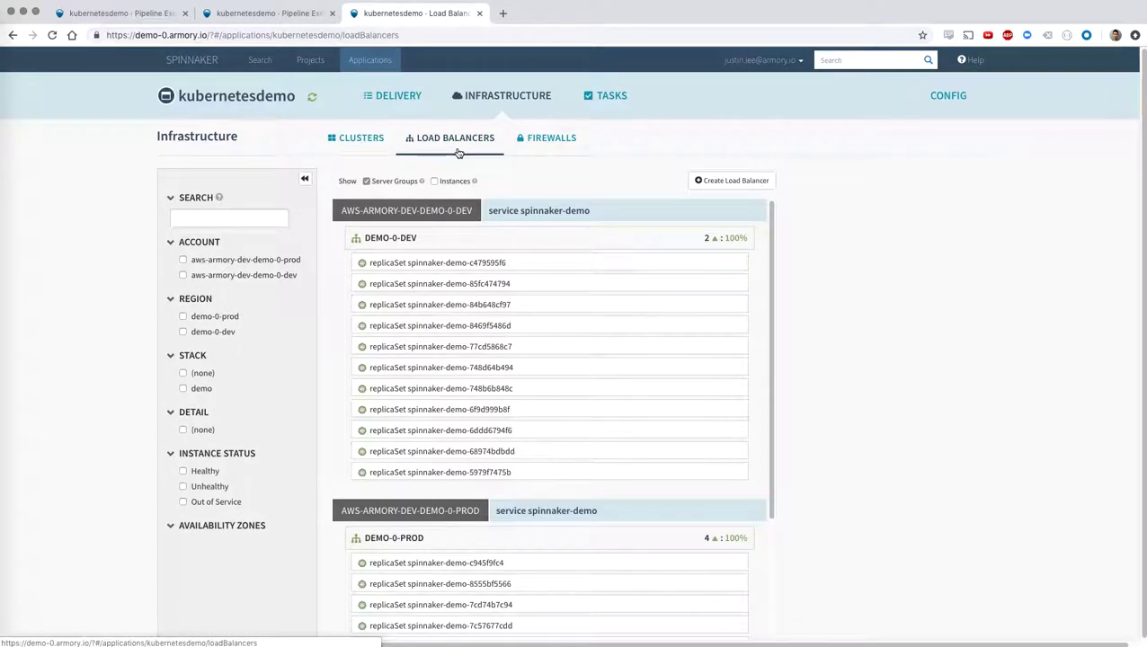
pyautogui.click(526, 237)
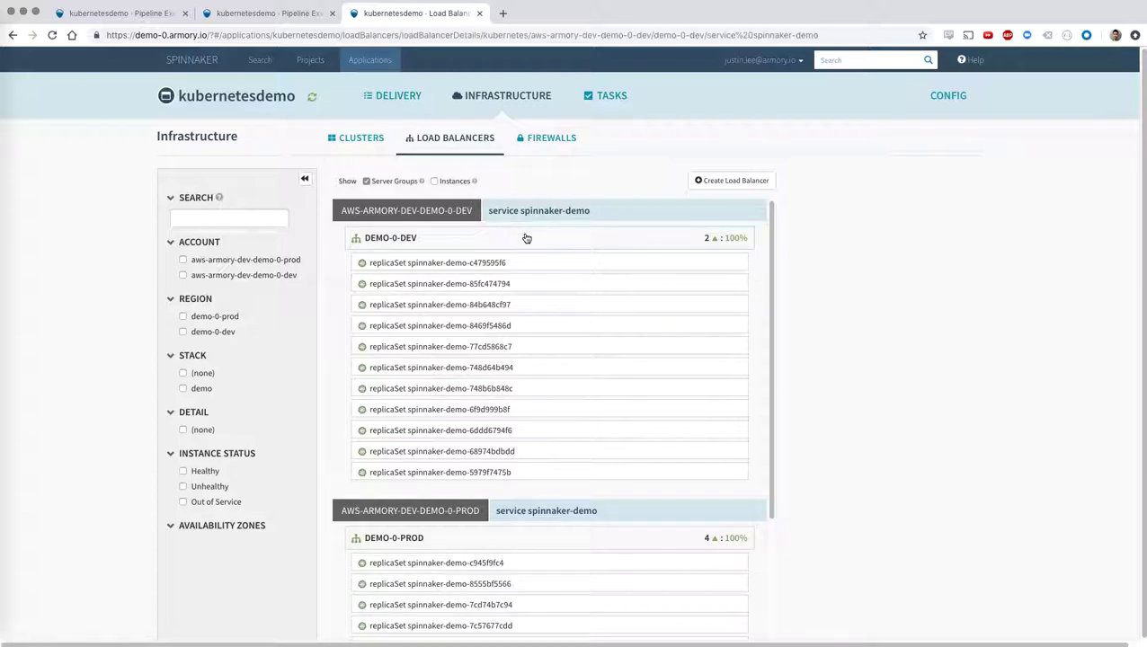
pyautogui.scroll(-3, 935, 486)
pyautogui.scroll(-3, 930, 481)
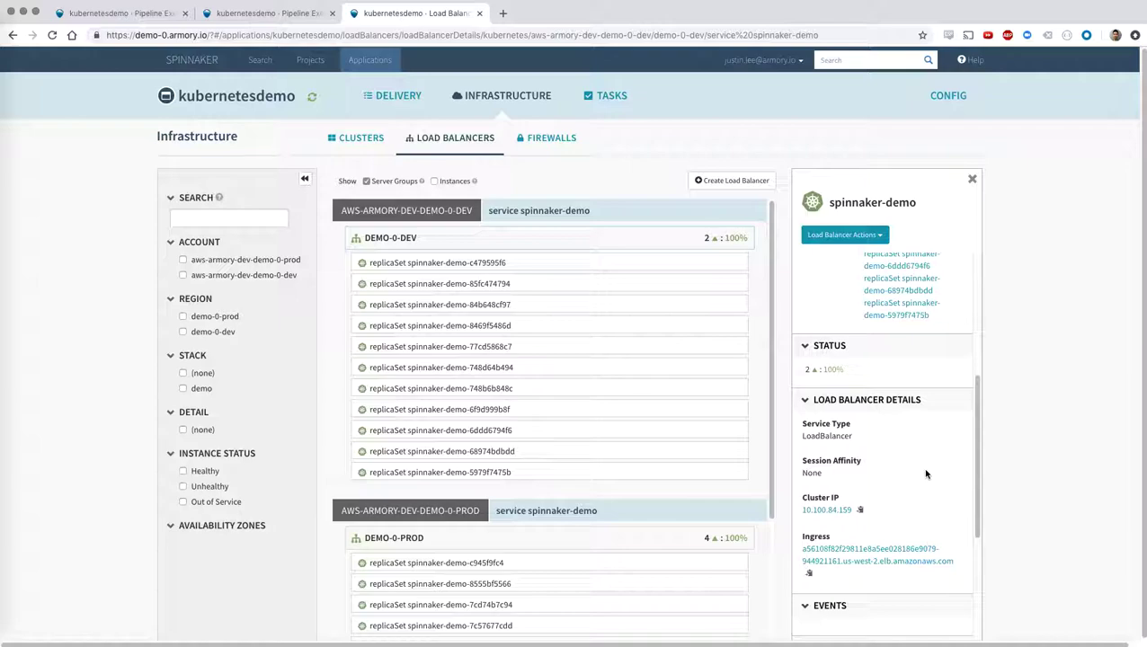
pyautogui.click(232, 18)
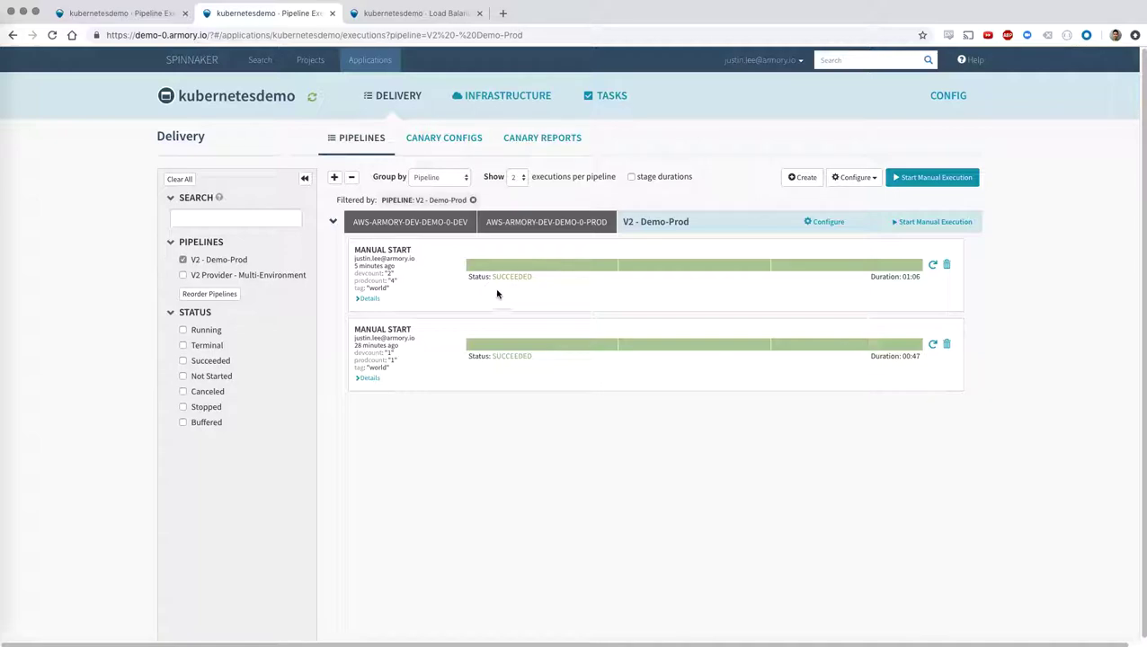
# Open the V2 - Demo-Prod pipeline configuration with its Deploy Dev, Manual Judgment and Deploy Prod stages.
pyautogui.click(822, 223)
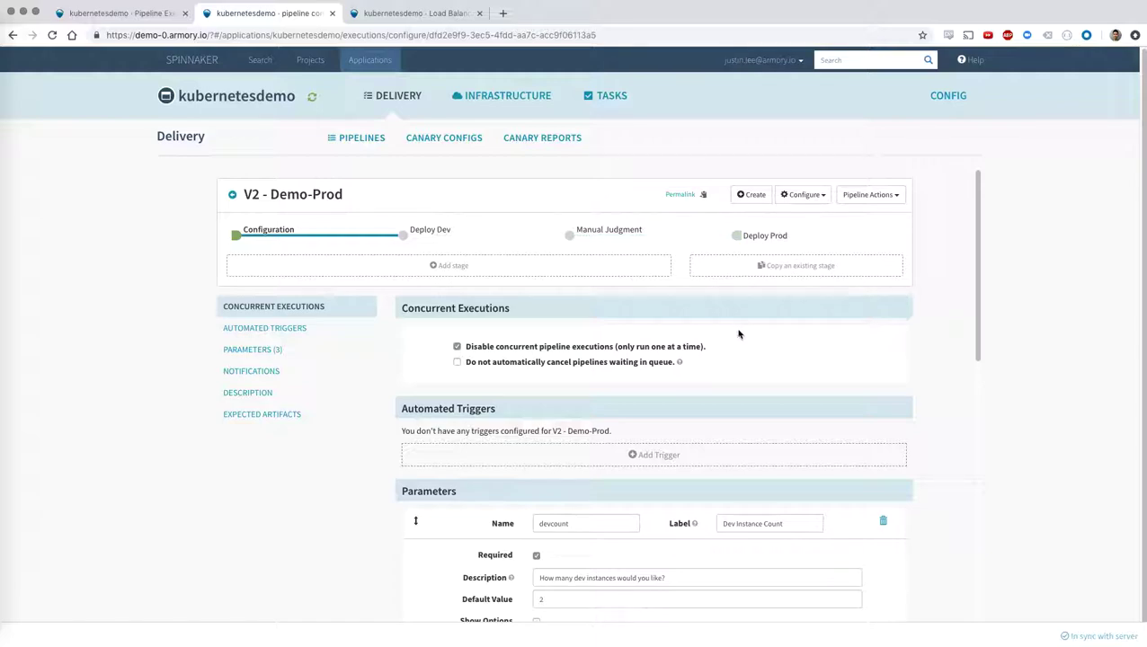
pyautogui.scroll(-3, 629, 396)
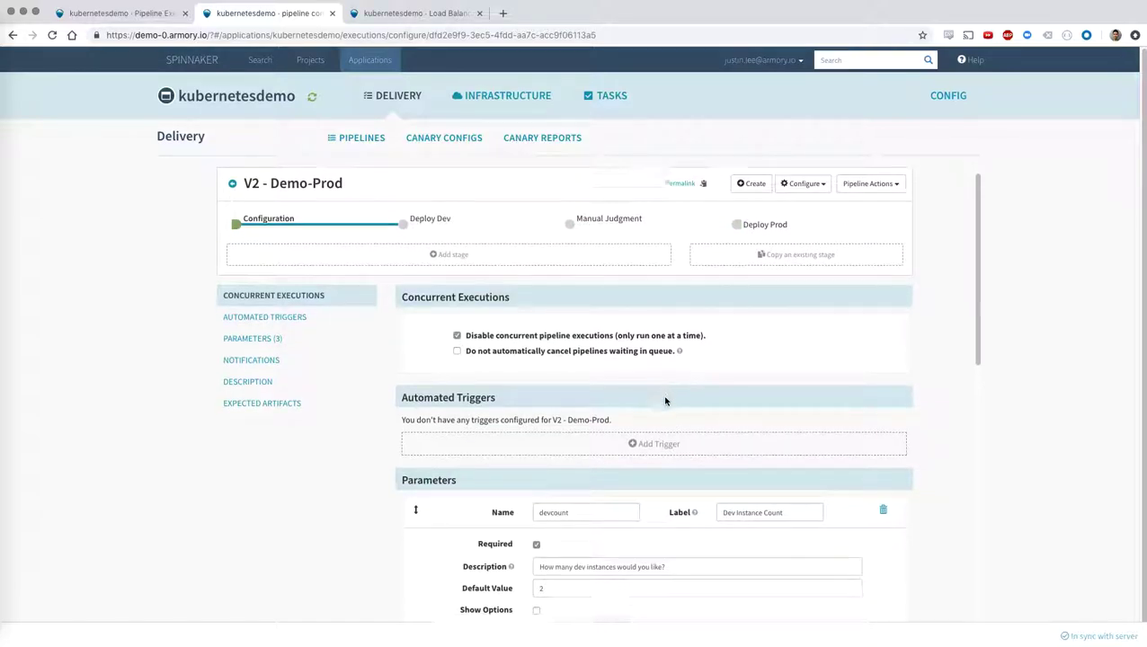
pyautogui.scroll(-2, 630, 432)
pyautogui.scroll(-2, 575, 467)
pyautogui.scroll(-2, 560, 445)
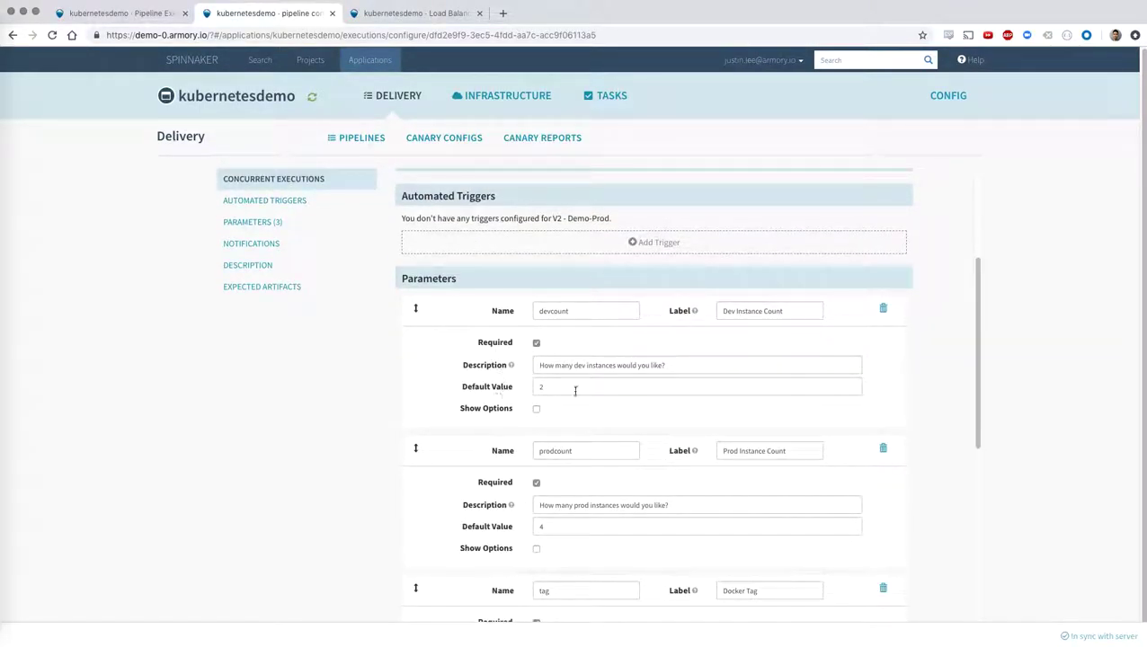
pyautogui.scroll(-2, 487, 456)
pyautogui.scroll(-2, 539, 467)
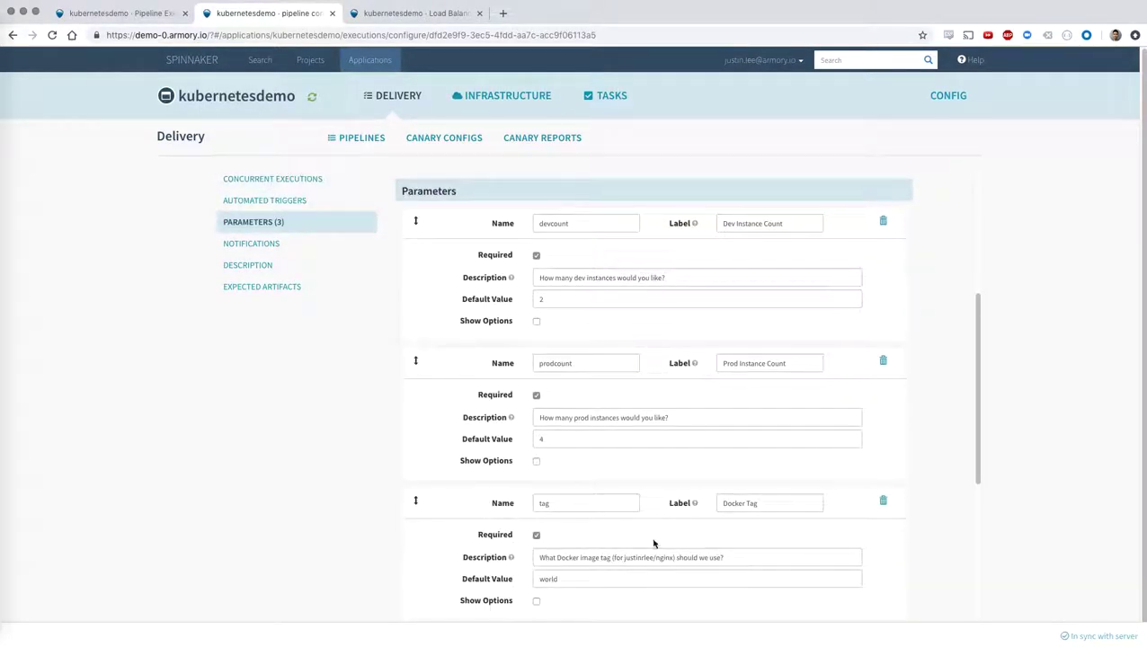
pyautogui.scroll(3, 773, 538)
pyautogui.scroll(2, 772, 537)
pyautogui.scroll(2, 773, 538)
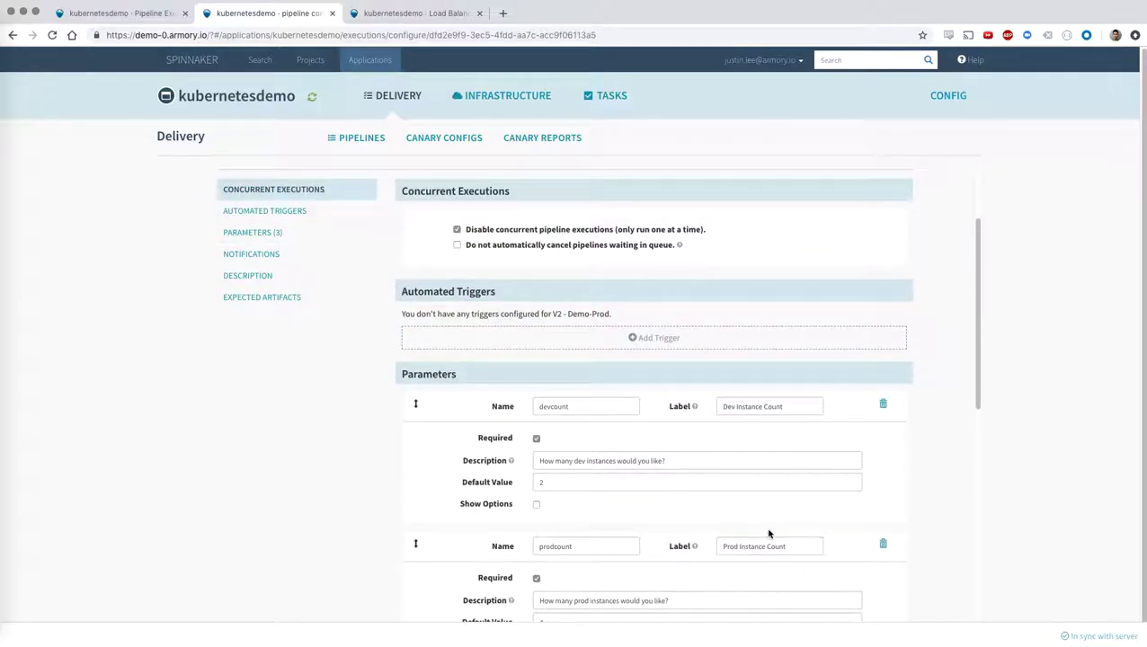
pyautogui.scroll(2, 770, 537)
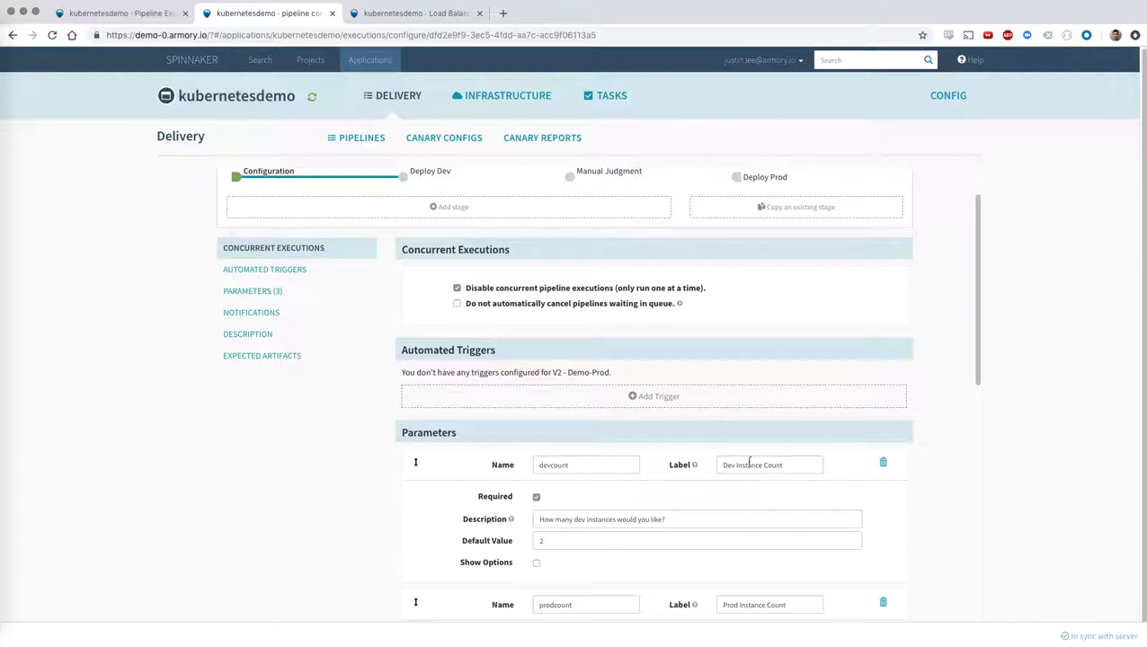
pyautogui.scroll(2, 647, 359)
# Review the Deploy Dev manifest's devcount replicas expression, then the Manual Judgment stage asking "Does dev look okay?".
pyautogui.click(439, 232)
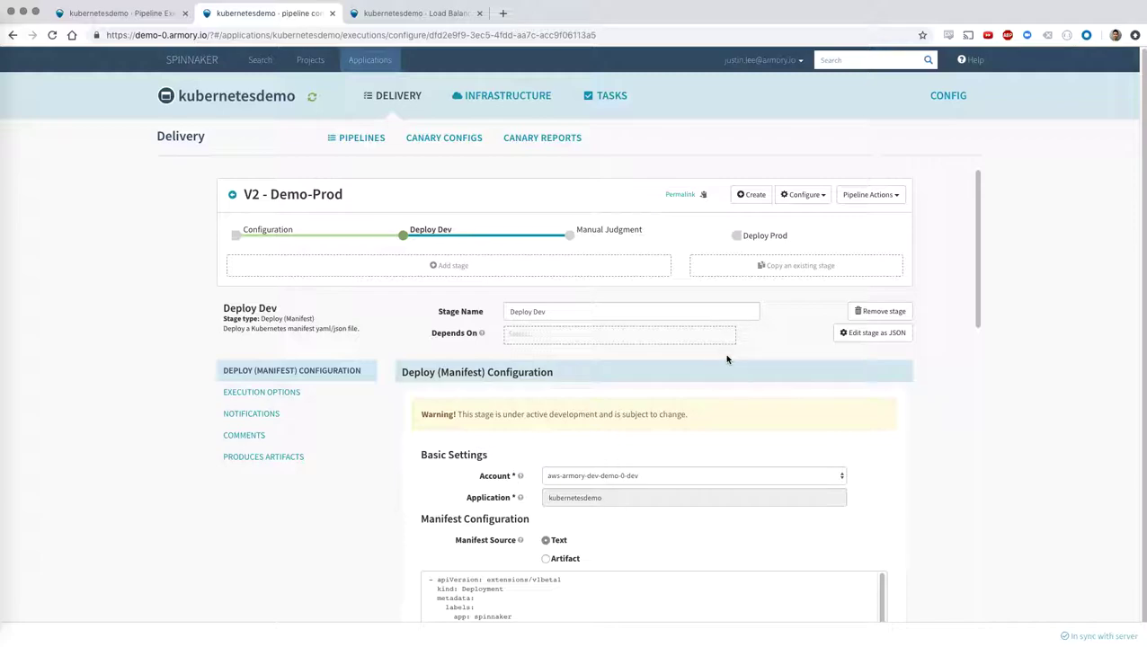
pyautogui.scroll(-1, 944, 443)
pyautogui.scroll(-5, 944, 442)
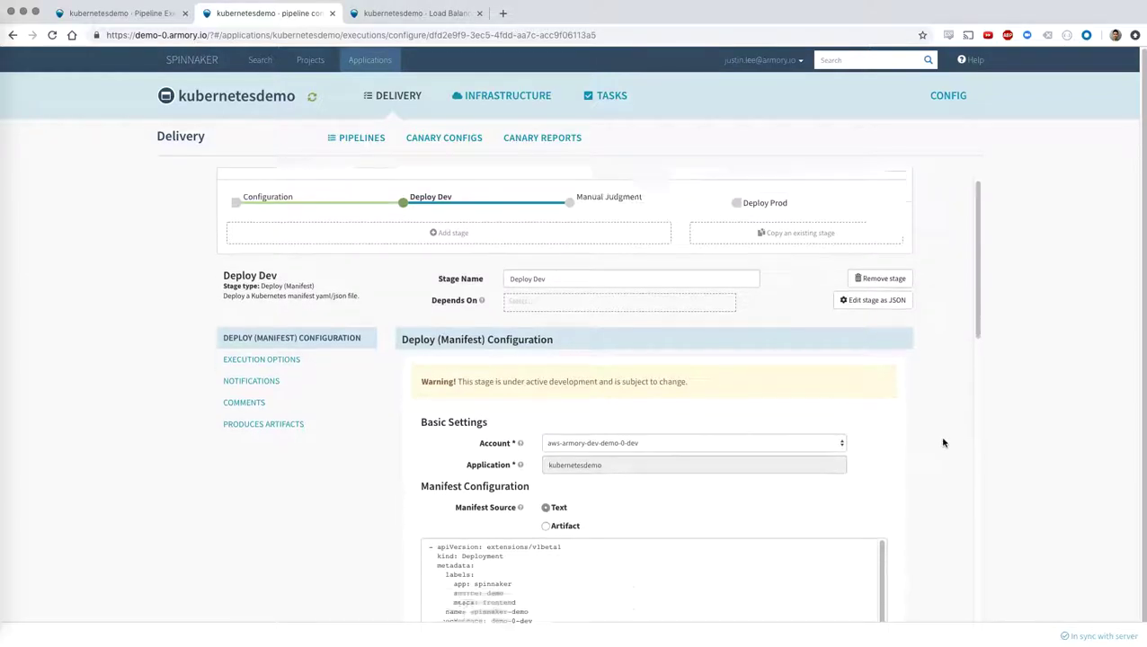
pyautogui.scroll(-3, 944, 442)
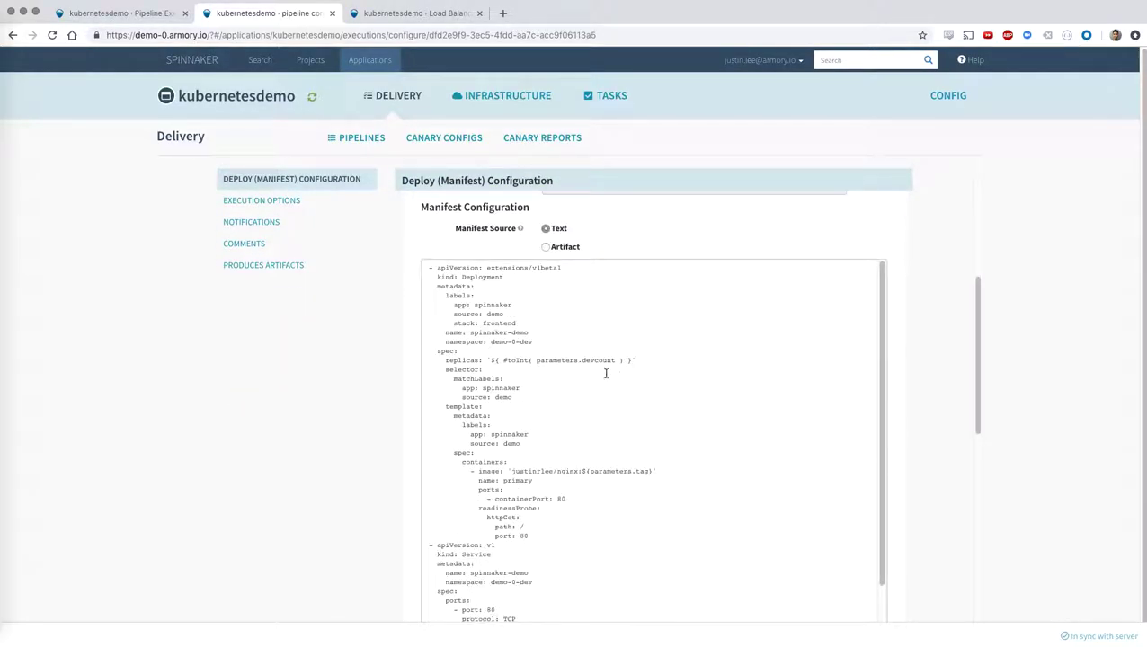
pyautogui.moveTo(496, 360); pyautogui.dragTo(615, 361)
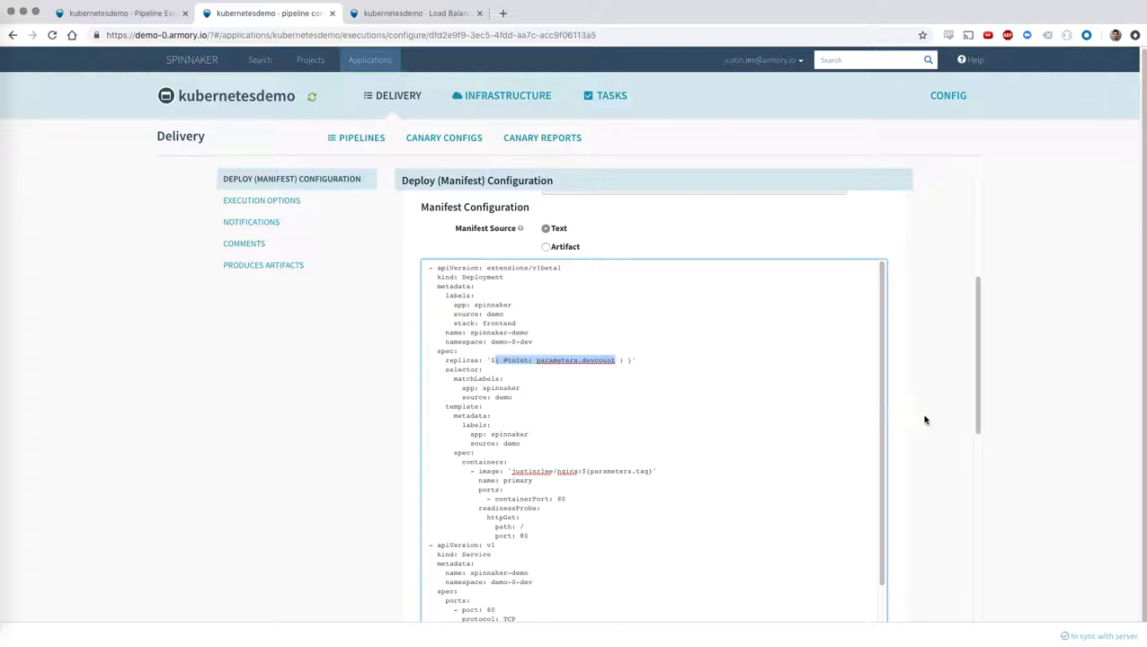
pyautogui.scroll(5, 931, 420)
pyautogui.scroll(5, 931, 420)
pyautogui.scroll(3, 829, 367)
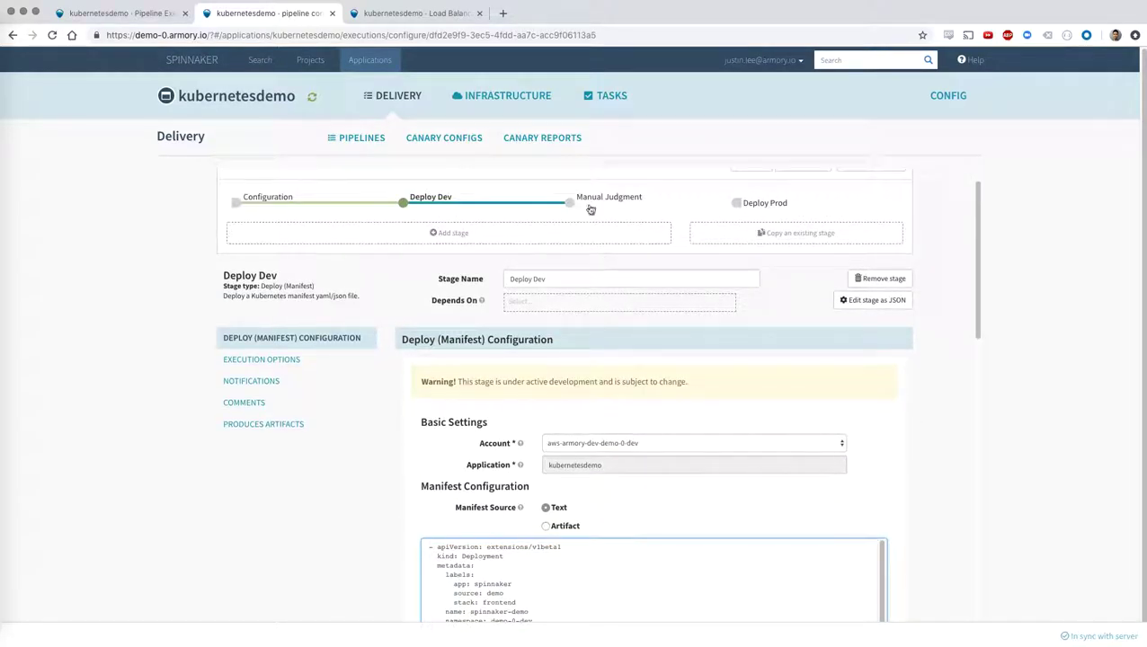
pyautogui.click(595, 205)
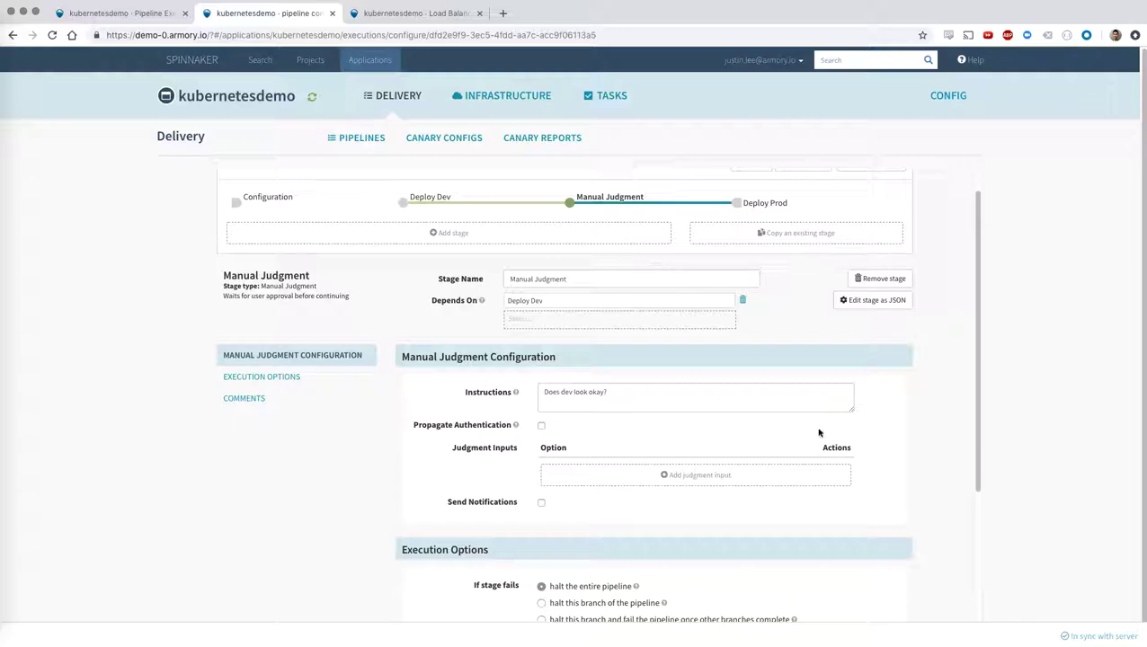
pyautogui.scroll(-3, 818, 432)
pyautogui.scroll(4, 818, 432)
# Review the Deploy Prod manifest using prodcount and return to the V2 - Demo-Prod execution history.
pyautogui.click(765, 206)
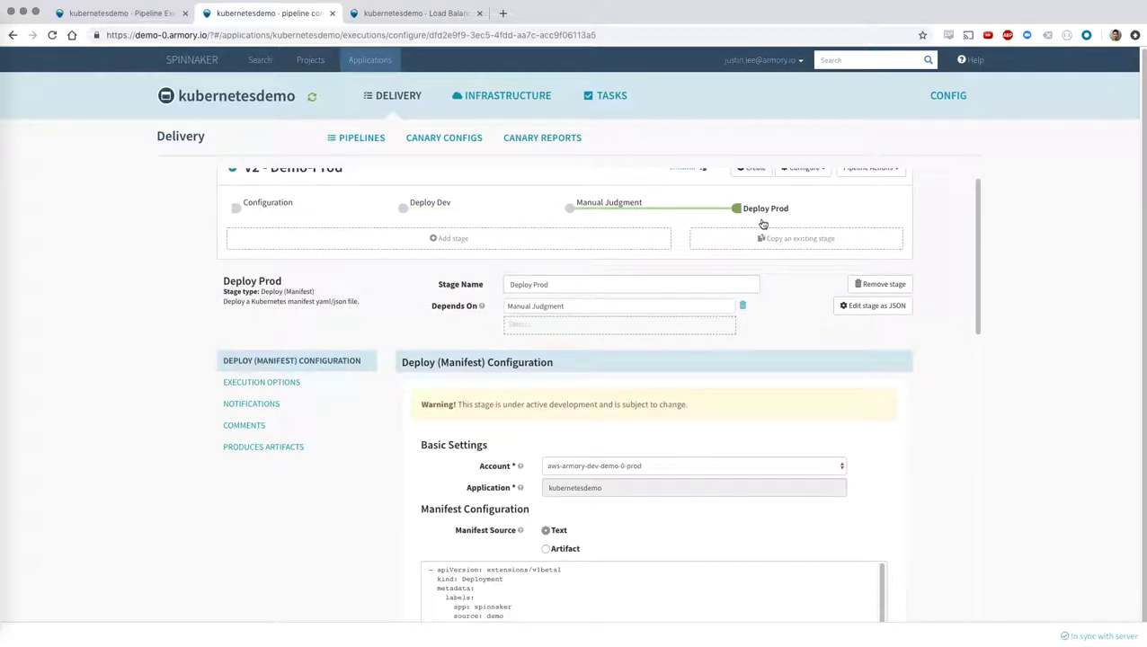
pyautogui.scroll(-2, 889, 452)
pyautogui.scroll(-2, 926, 445)
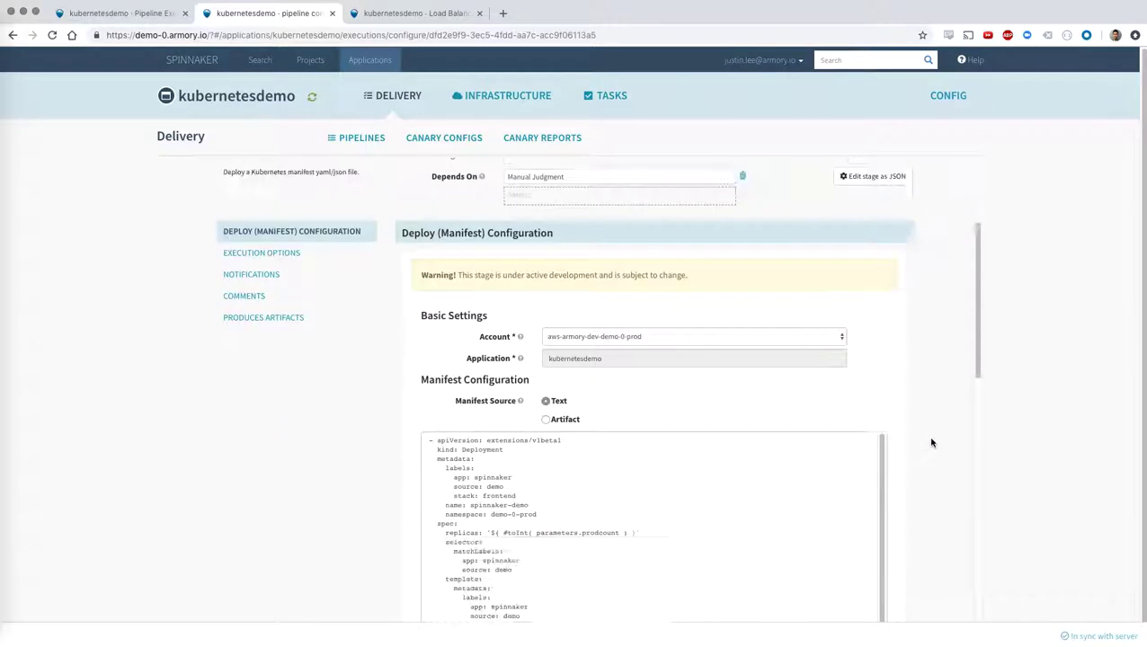
pyautogui.scroll(-2, 934, 438)
pyautogui.scroll(-3, 934, 439)
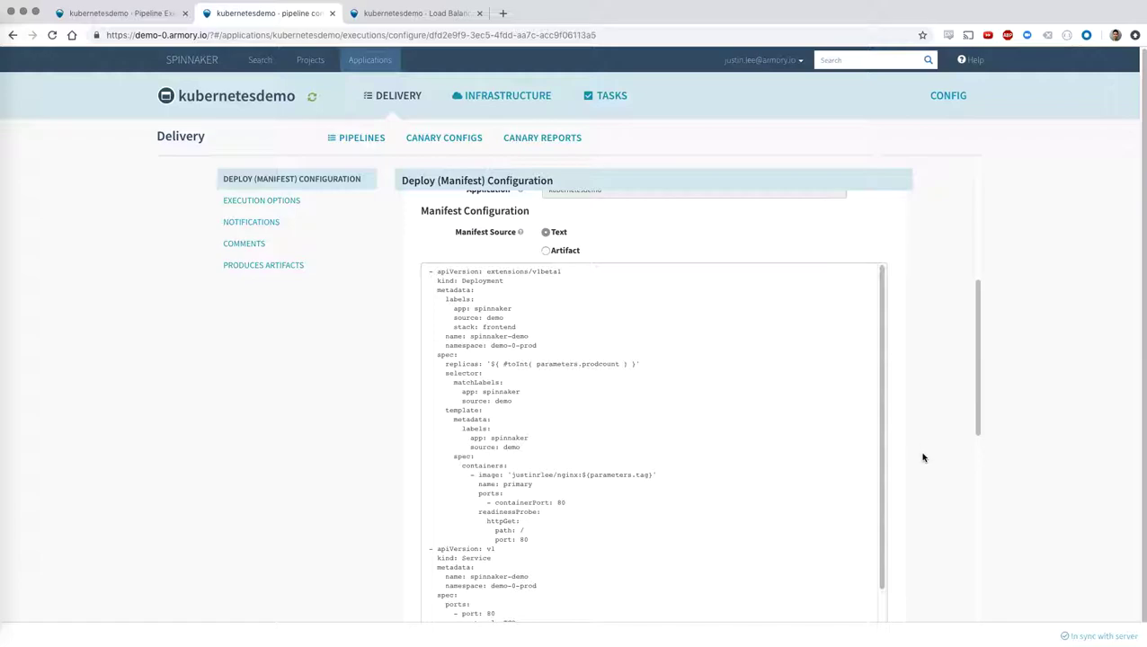
pyautogui.scroll(5, 927, 454)
pyautogui.scroll(4, 926, 454)
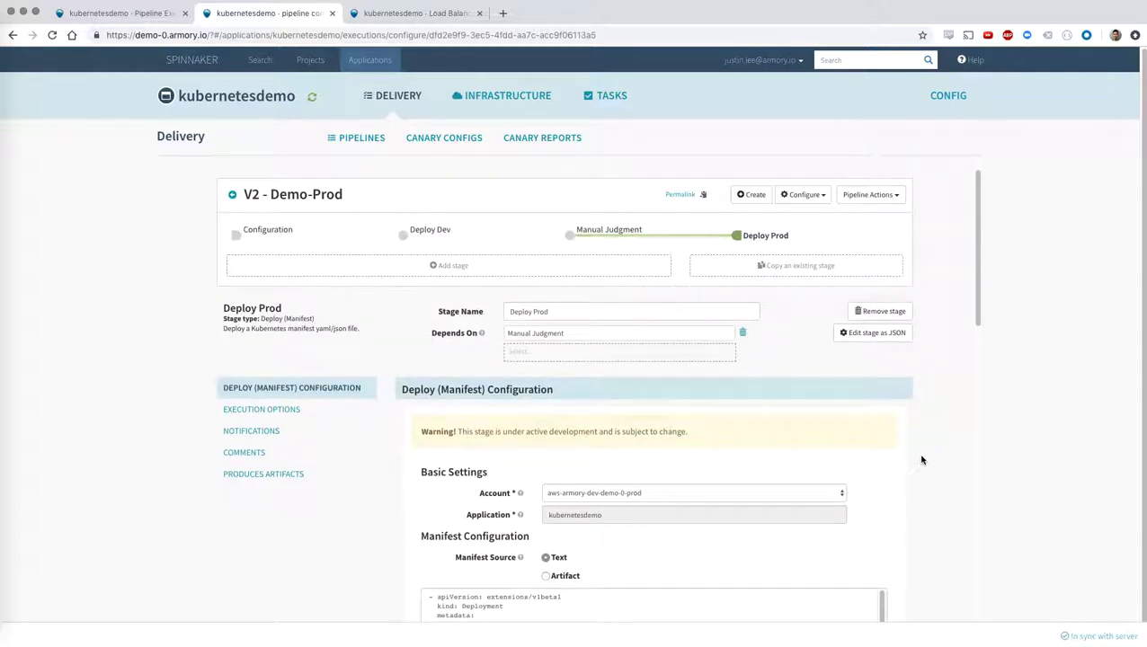
pyautogui.click(135, 13)
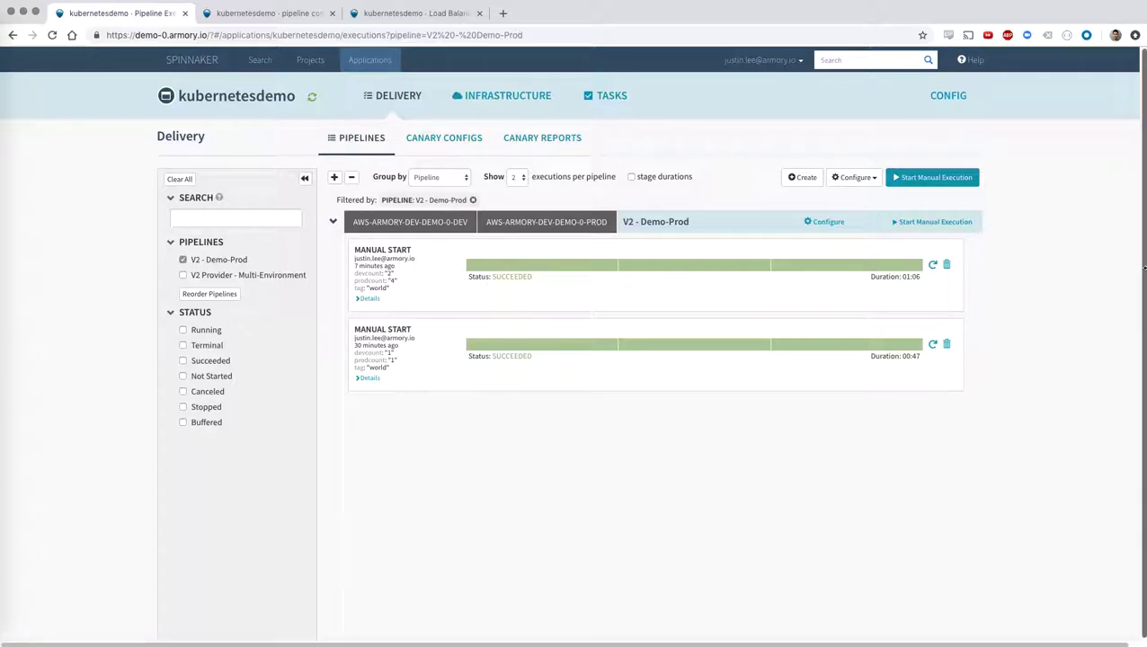
pyautogui.moveTo(1144, 269)
pyautogui.mouseDown()
pyautogui.moveTo(888, 270)
pyautogui.moveTo(899, 270)
pyautogui.mouseUp()
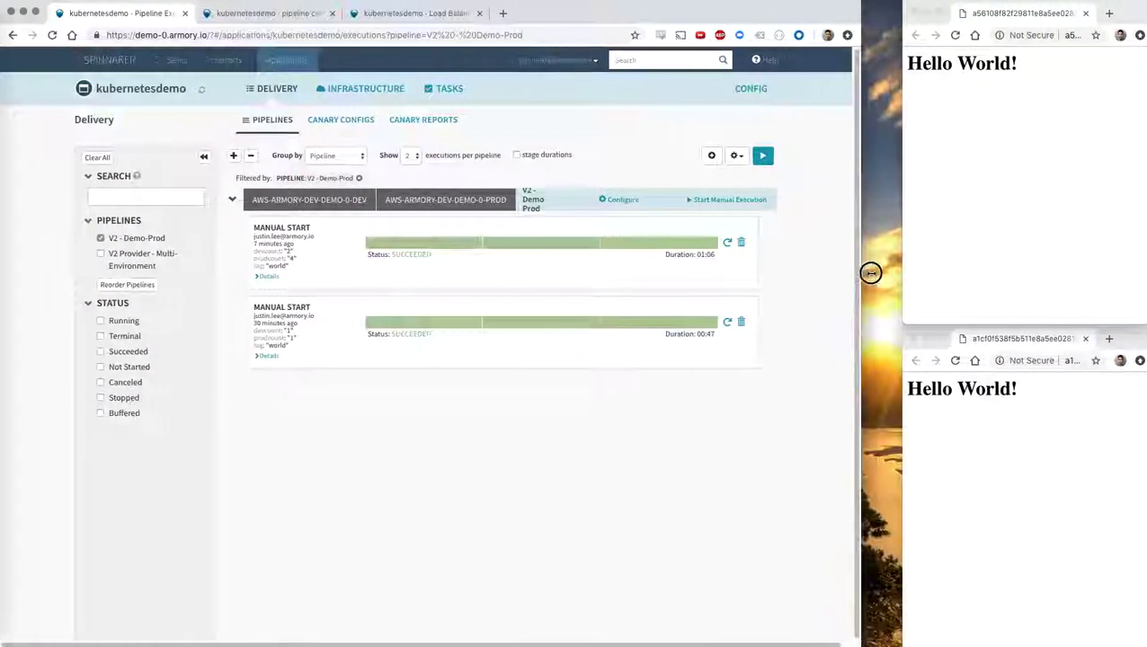
# Refresh the two Hello World! app pages beside Spinnaker and begin a manual V2 - Demo-Prod execution.
pyautogui.click(962, 241)
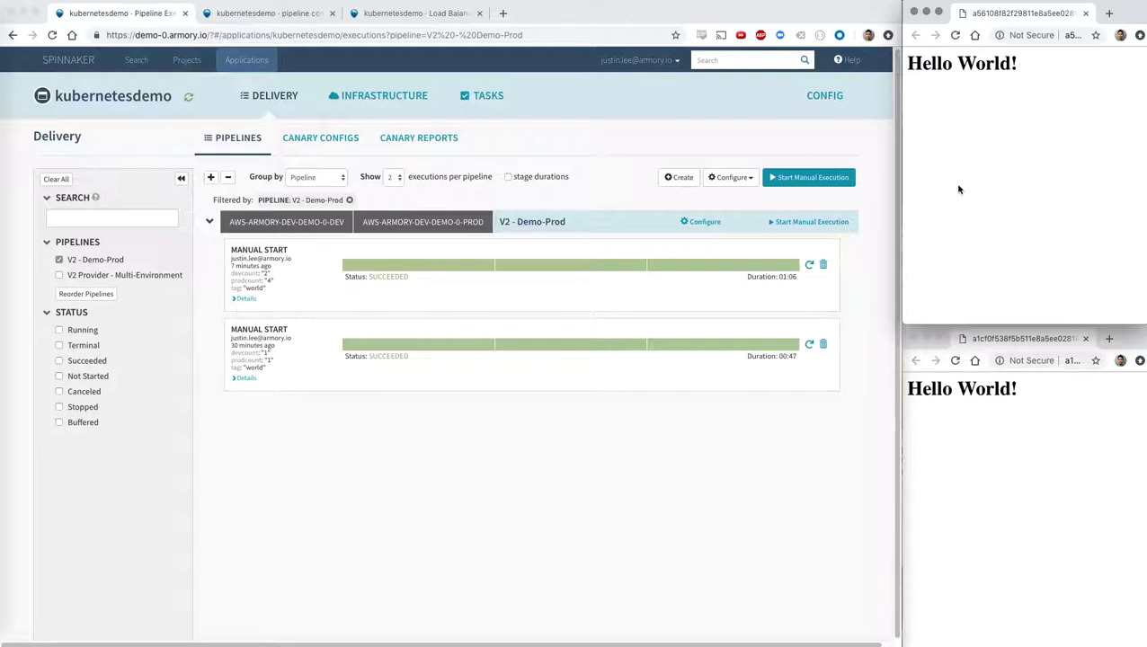
pyautogui.click(980, 413)
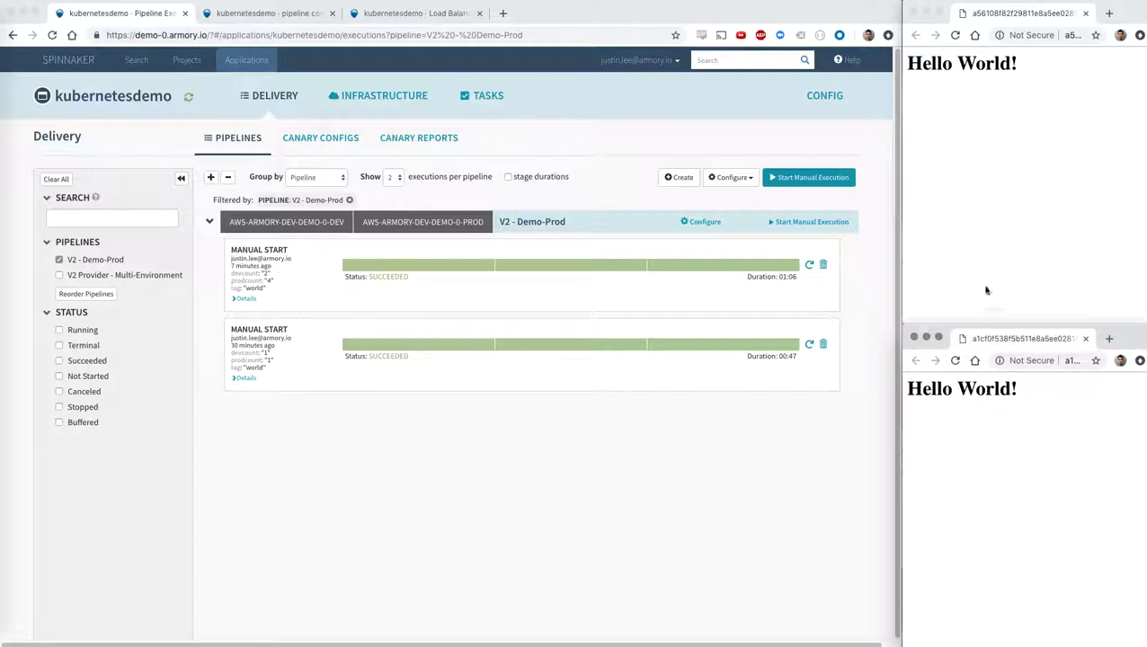
pyautogui.click(964, 236)
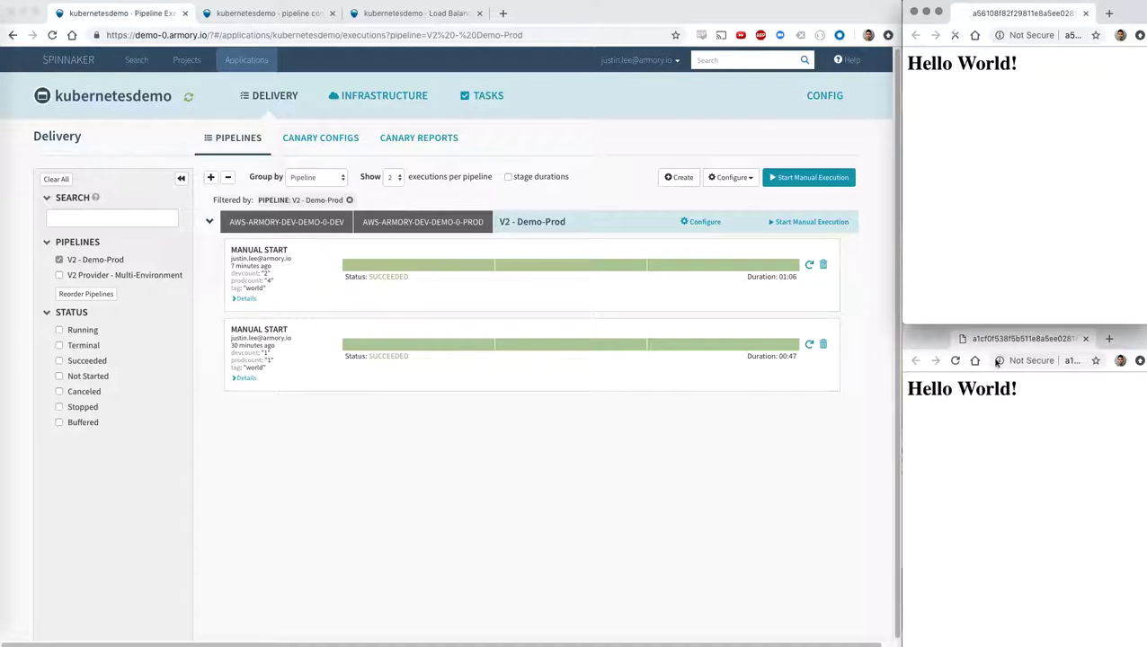
pyautogui.click(1019, 476)
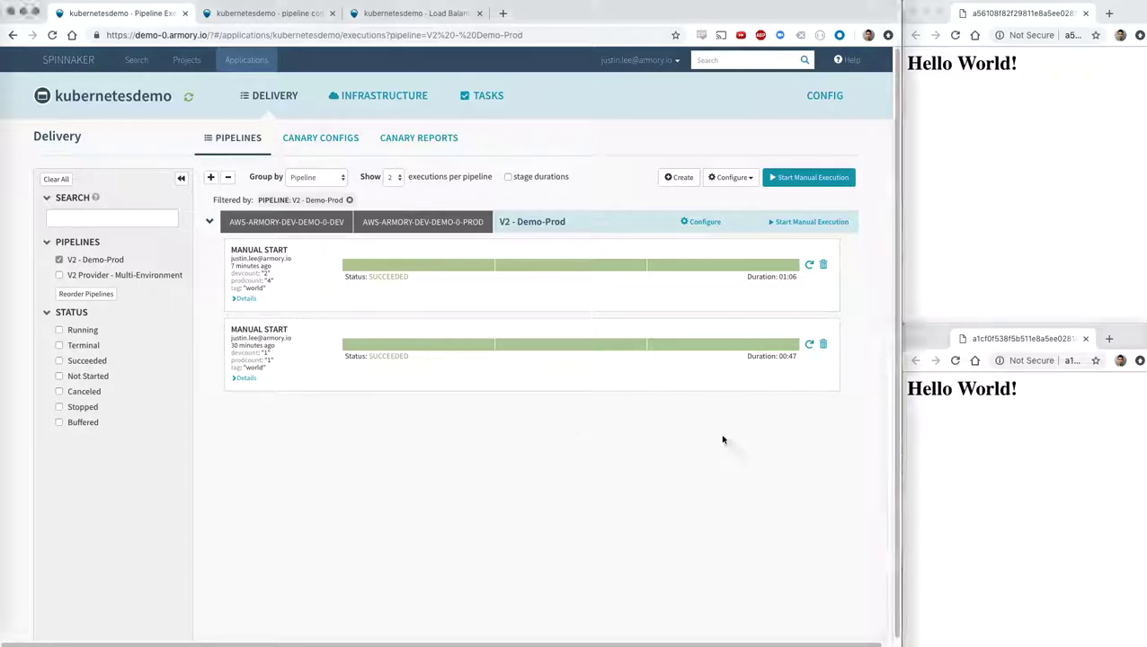
pyautogui.click(584, 449)
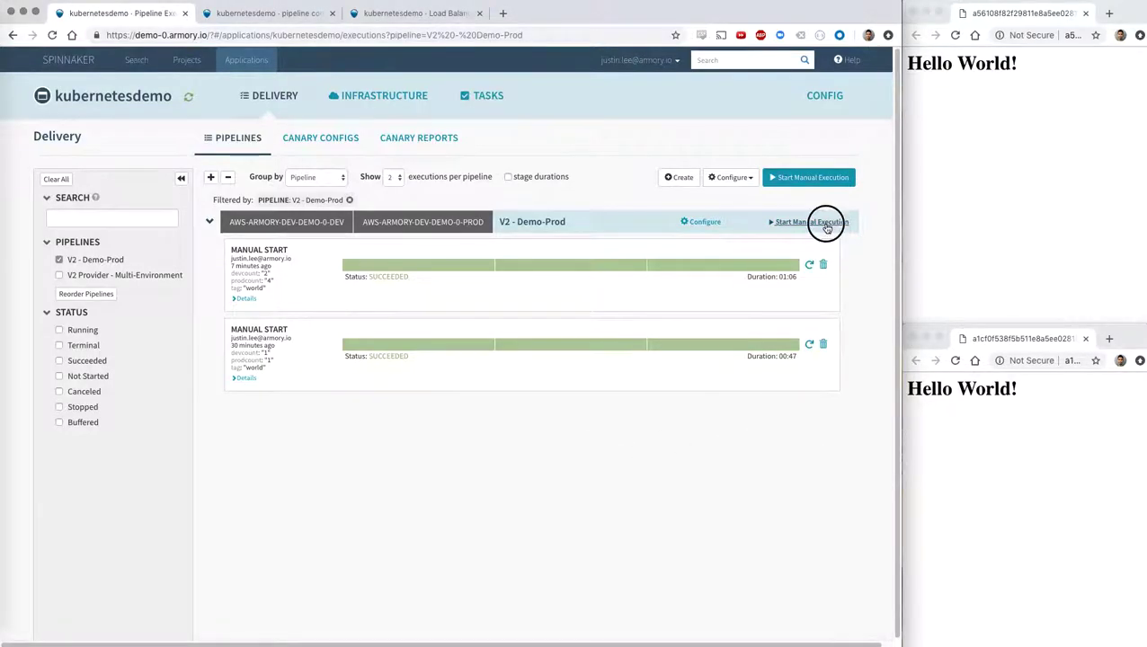
pyautogui.click(812, 222)
# Replace Docker tag 'world' with 'kubecon' and run the pipeline with 2 dev and 4 prod instances.
pyautogui.doubleClick(446, 211)
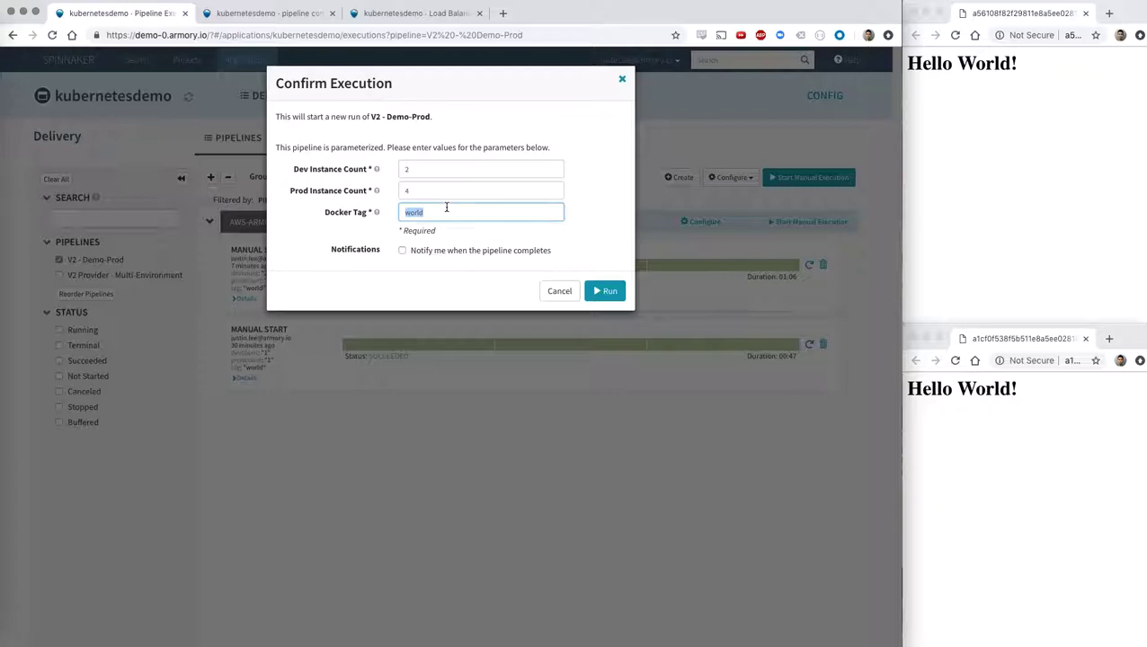
pyautogui.write('e')
pyautogui.click(604, 290)
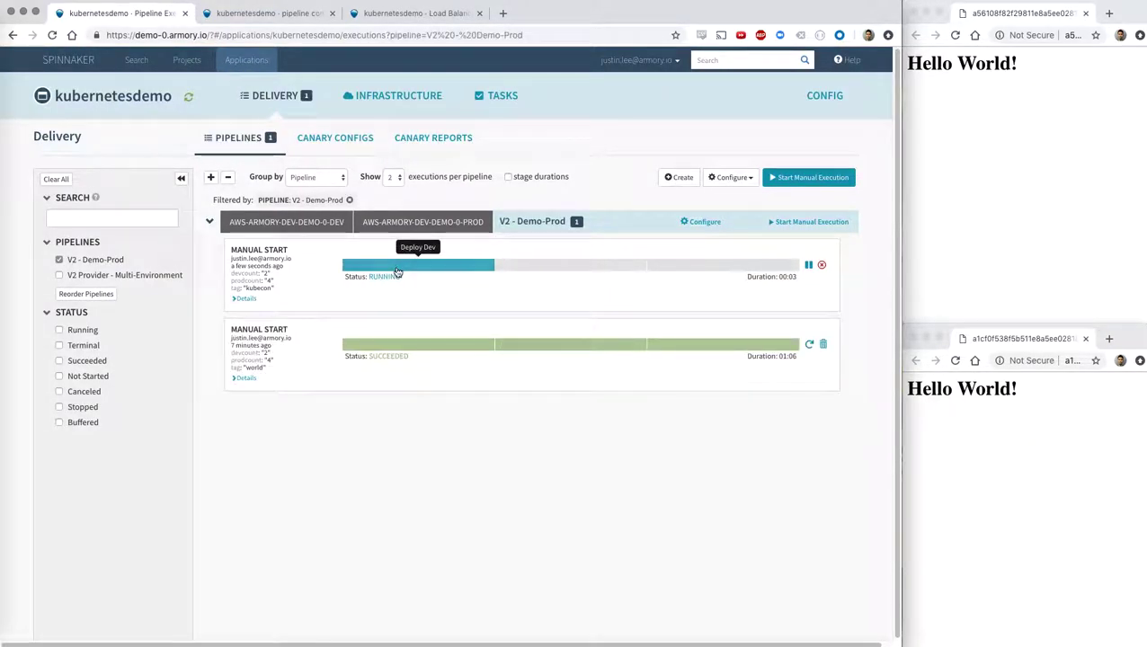
# Expand the running kubecon execution's Deploy Dev stage and check its task and deploy status.
pyautogui.click(395, 268)
pyautogui.click(651, 390)
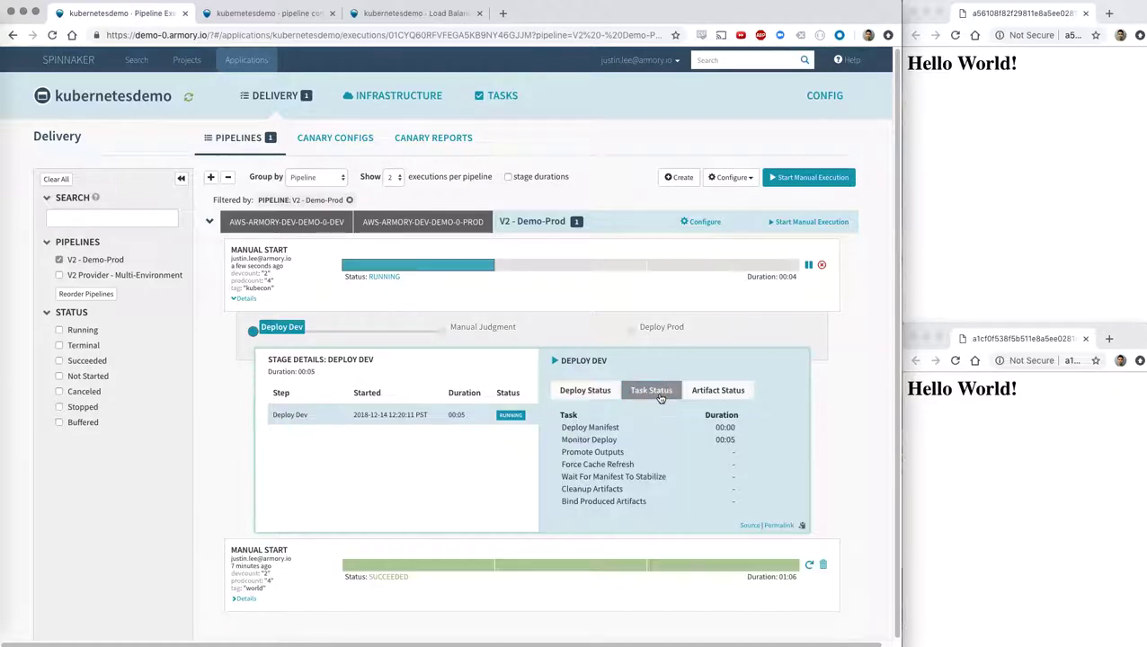
pyautogui.click(246, 299)
pyautogui.click(392, 268)
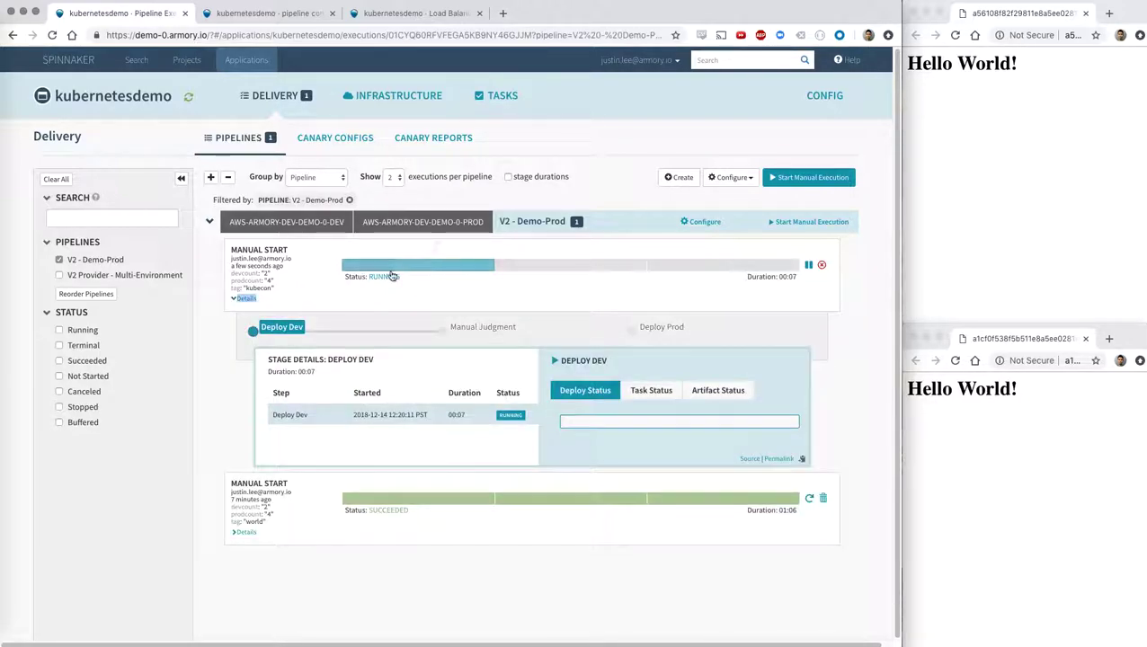
pyautogui.click(414, 270)
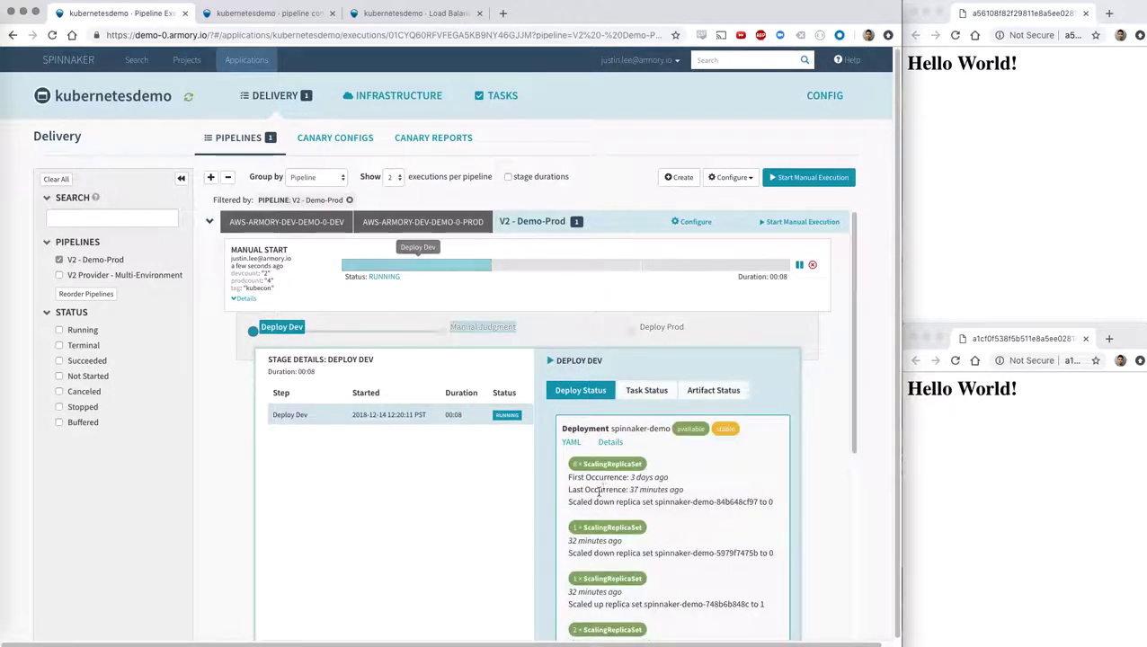
pyautogui.scroll(-3, 594, 432)
# View the Deploy Dev deployment manifest and the service manifest with its hostname.
pyautogui.click(571, 354)
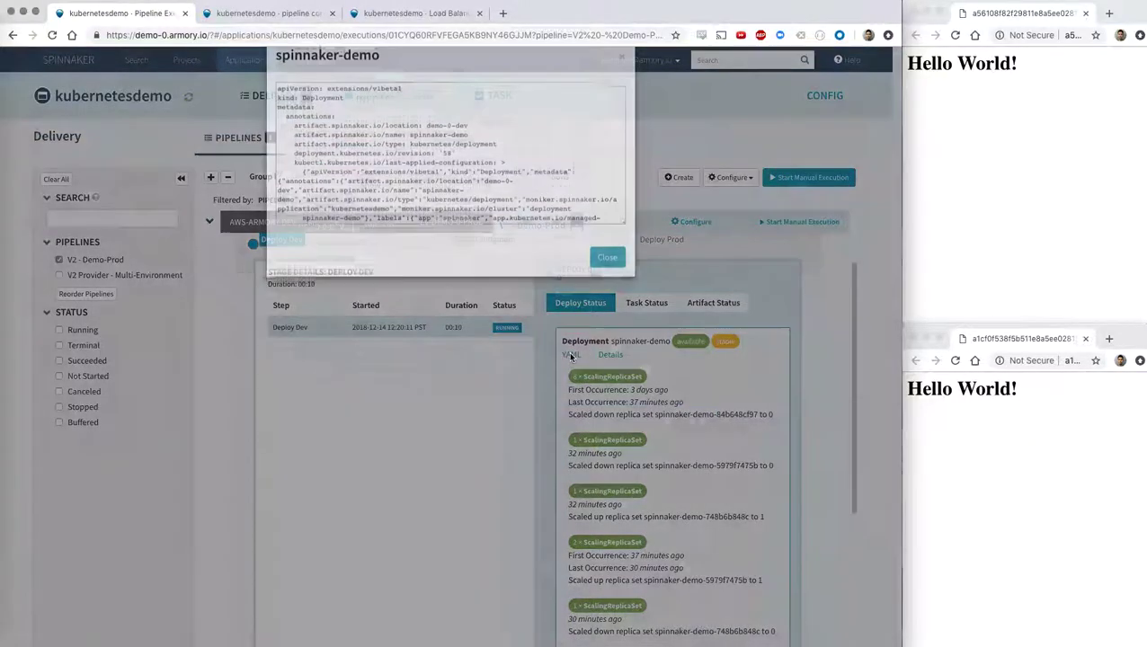
pyautogui.scroll(-3, 501, 166)
pyautogui.scroll(-5, 501, 167)
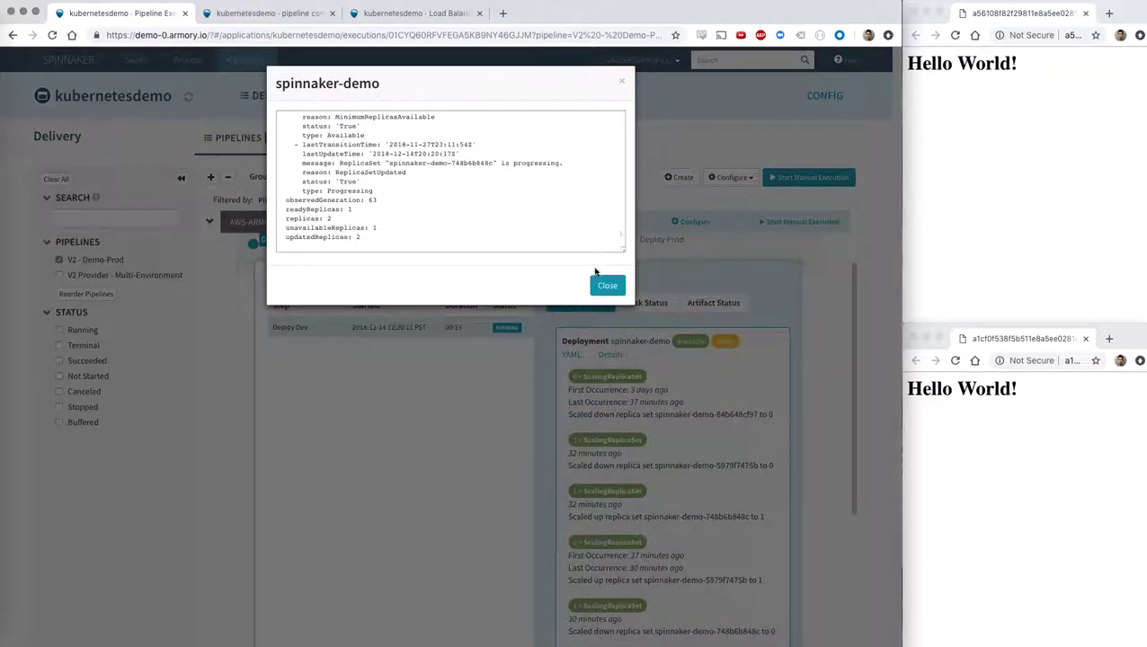
pyautogui.click(607, 285)
pyautogui.scroll(-5, 724, 490)
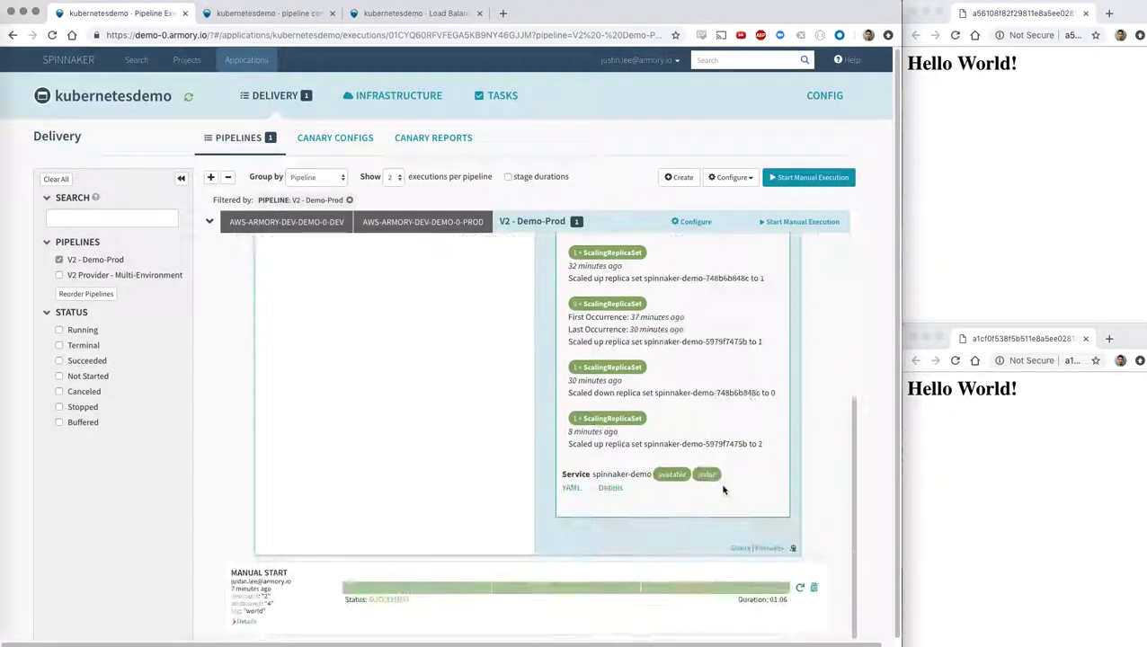
pyautogui.click(571, 487)
pyautogui.scroll(-2, 500, 166)
pyautogui.scroll(-5, 566, 155)
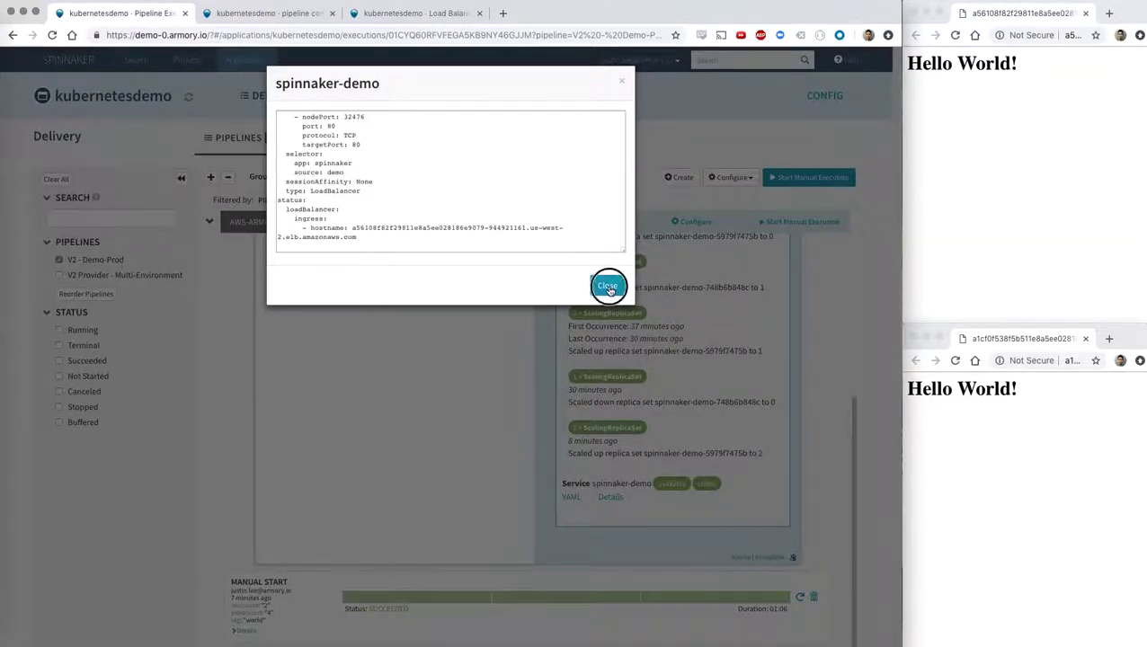
pyautogui.click(607, 286)
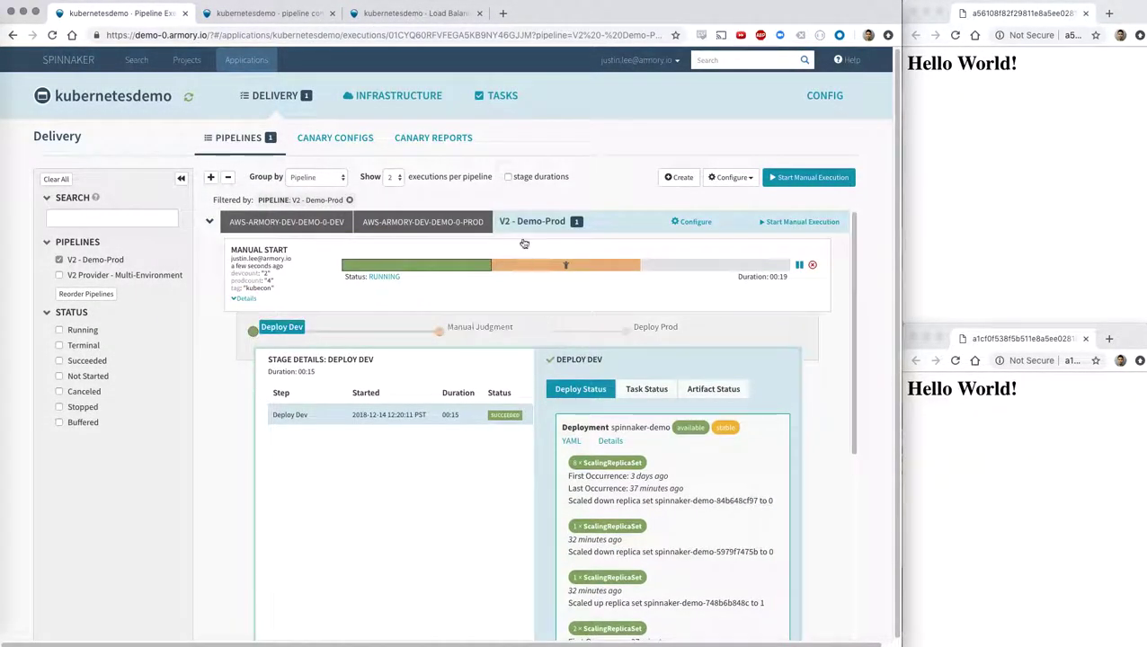
pyautogui.click(413, 12)
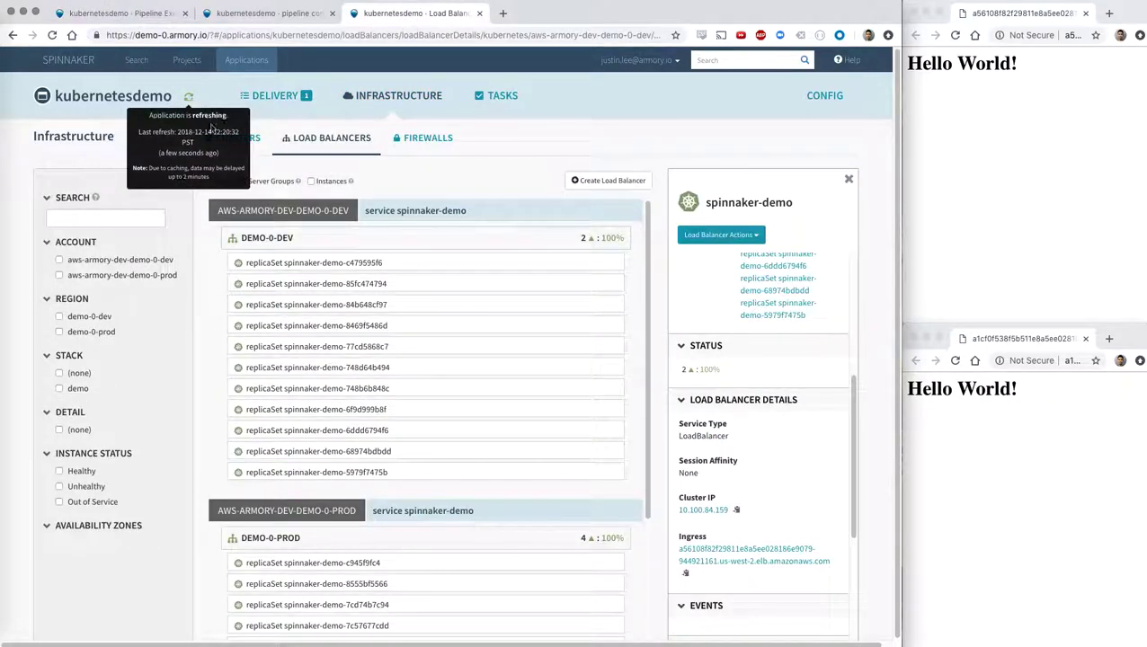
pyautogui.click(238, 137)
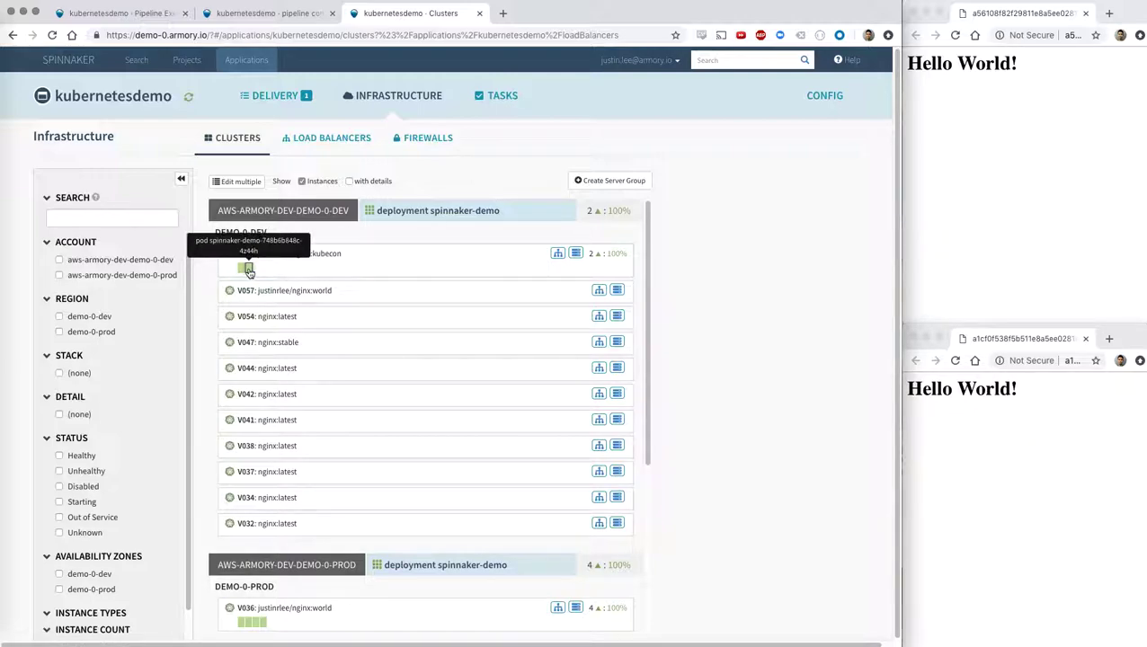
pyautogui.click(121, 12)
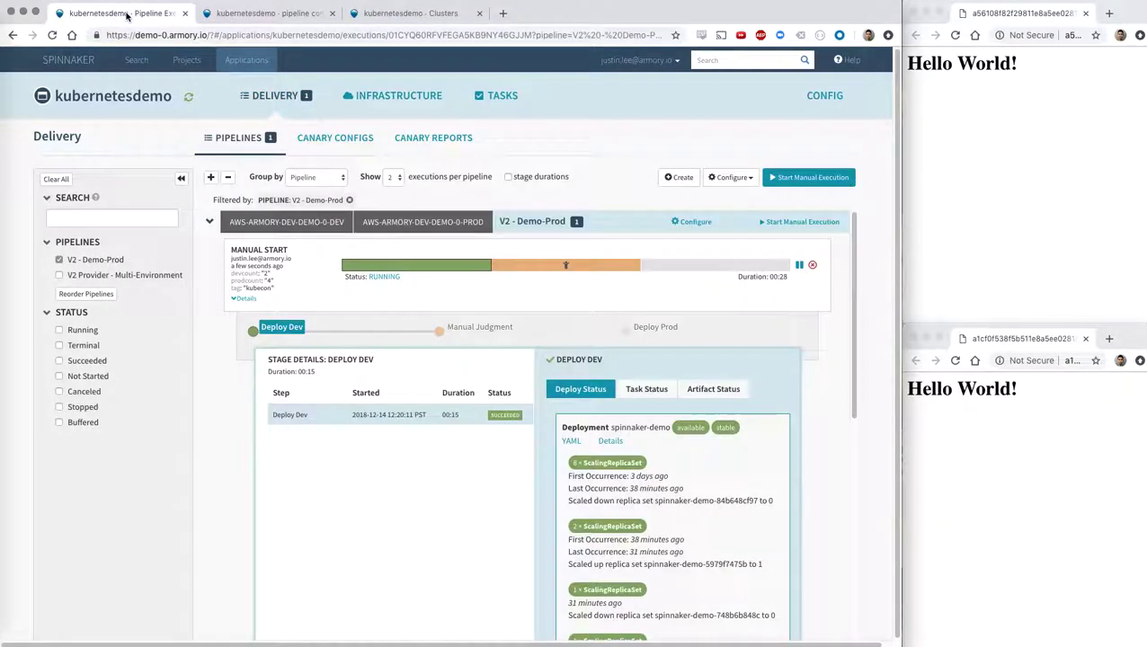
# Confirm the dev site now reads Hello Kubecon!
pyautogui.click(1036, 313)
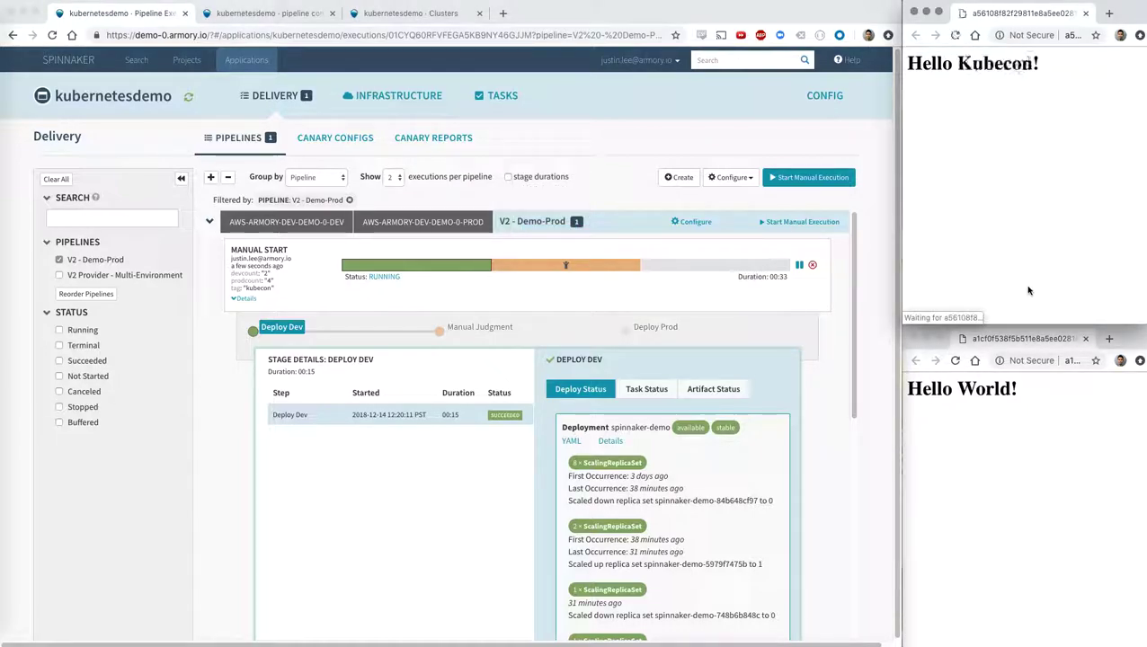
pyautogui.tripleClick(976, 63)
pyautogui.click(999, 124)
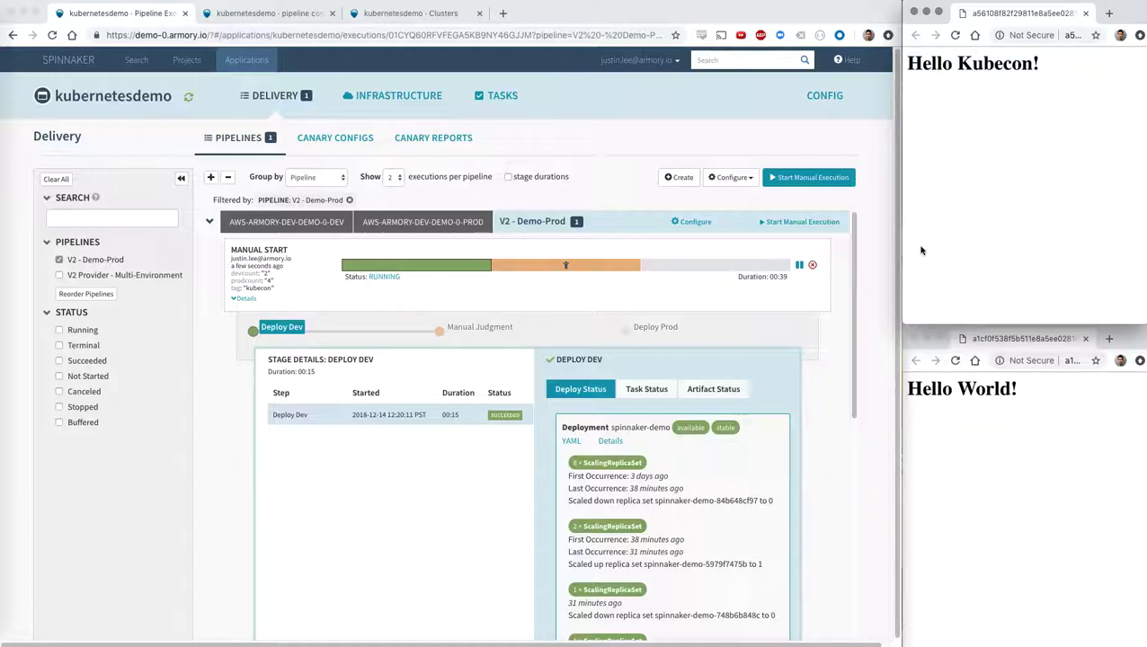
# Approve the manual judgment so Deploy Prod proceeds, then show the pipeline configuration.
pyautogui.click(580, 276)
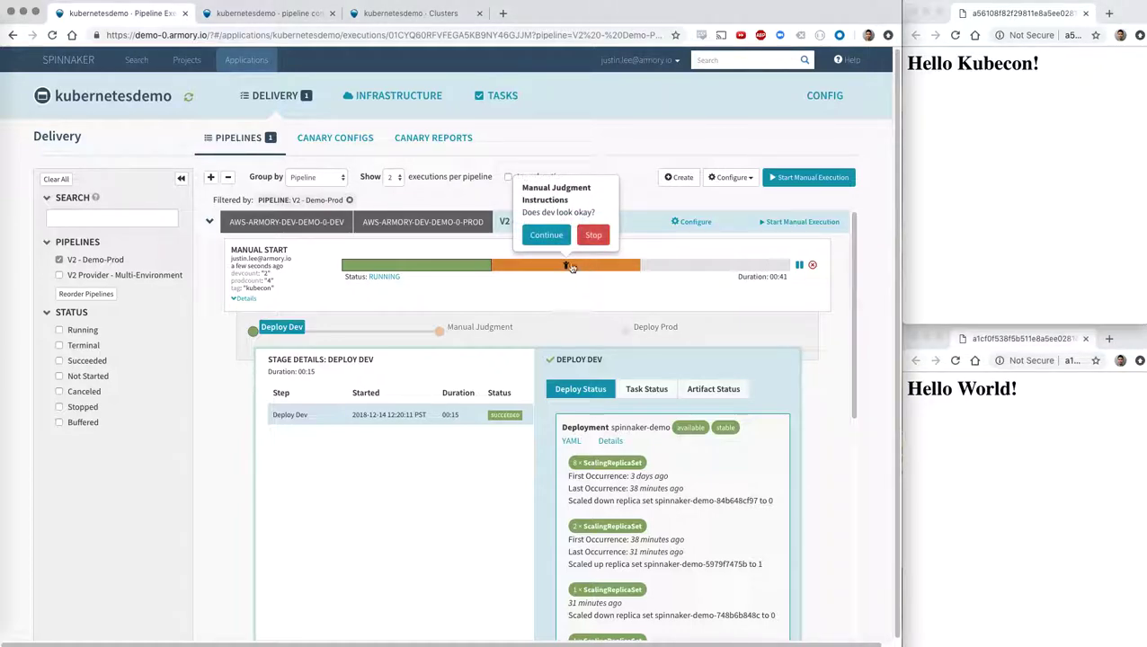
pyautogui.click(545, 235)
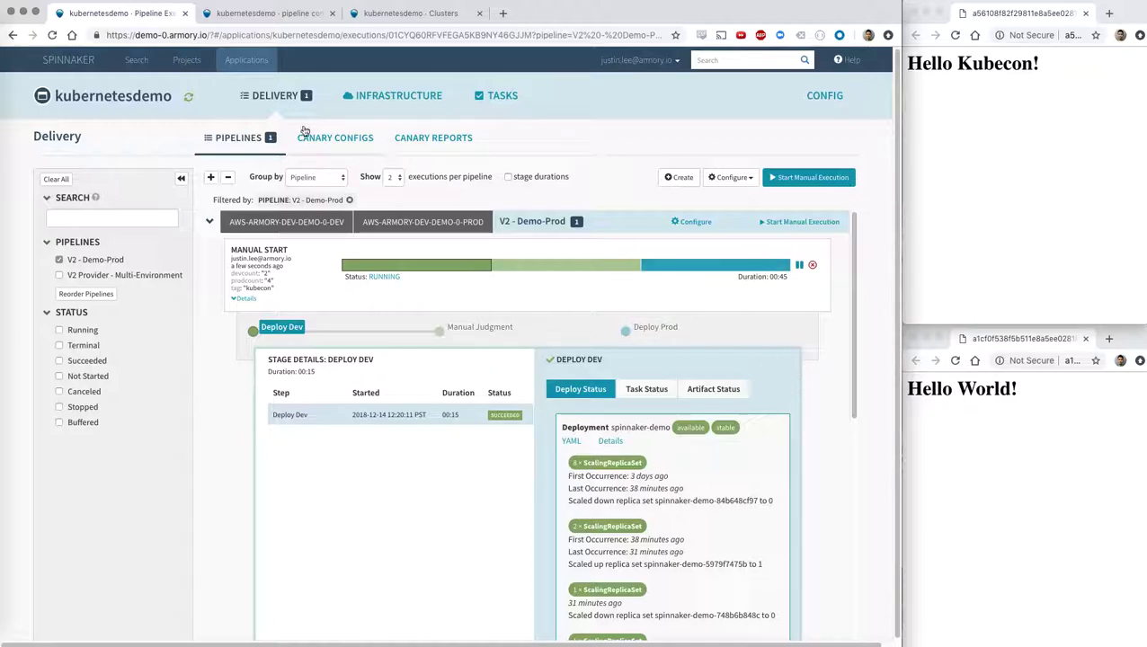
pyautogui.click(270, 12)
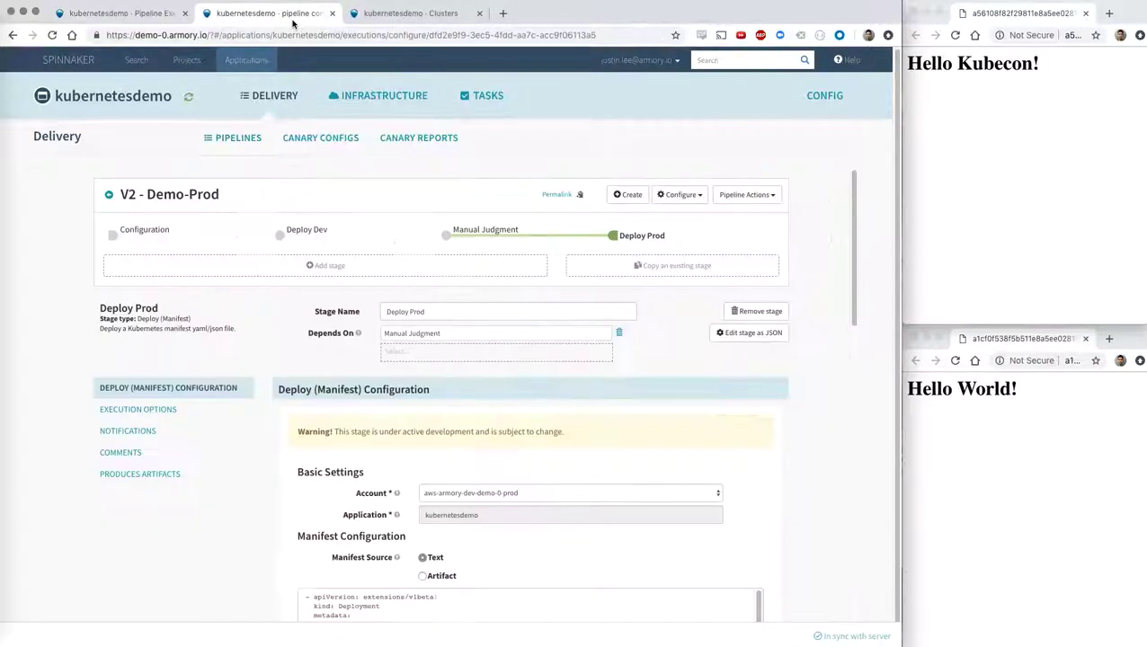
# Refresh the kubernetesdemo clusters view to see V037 nginx:kubecon rolling out in prod.
pyautogui.click(391, 12)
pyautogui.scroll(-3, 593, 449)
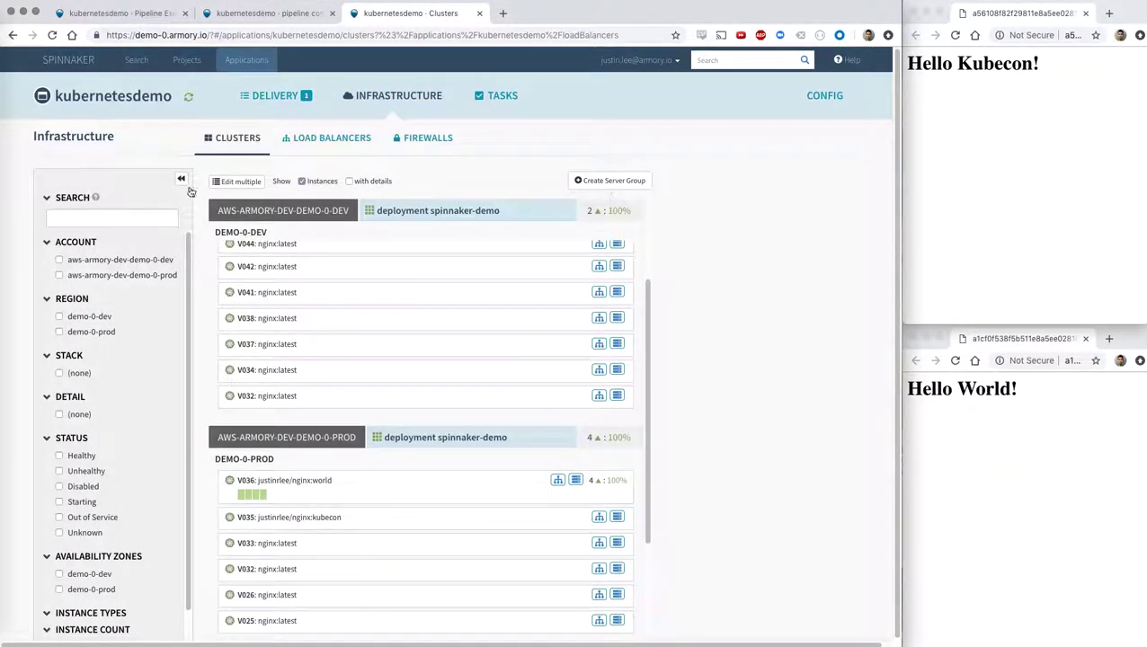
pyautogui.scroll(1, 324, 551)
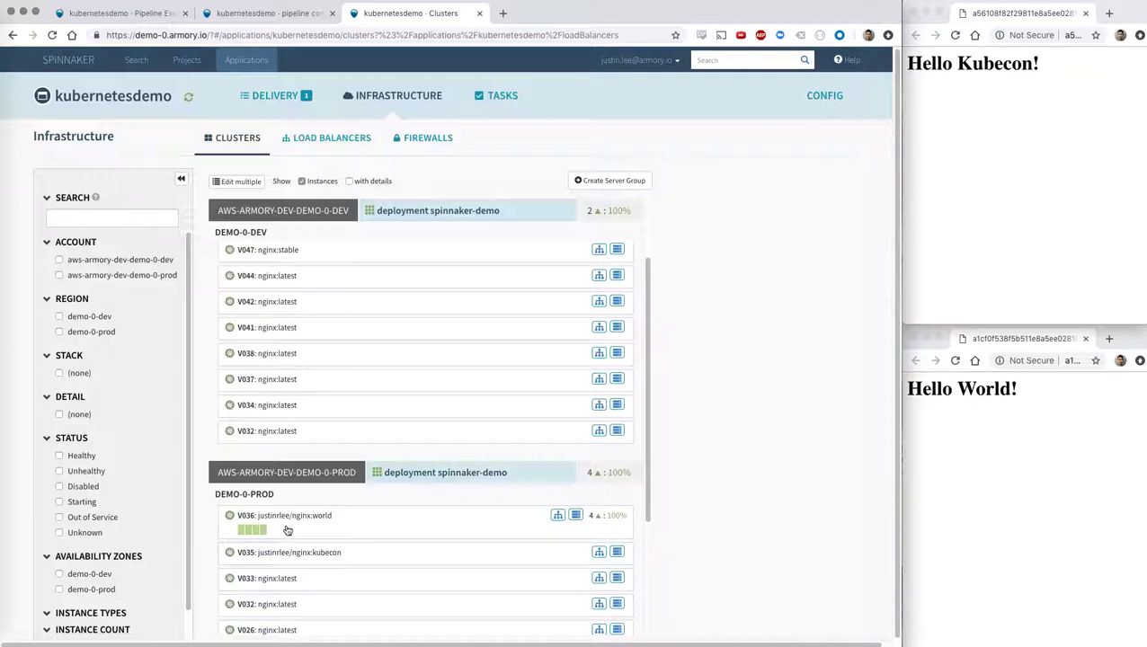
pyautogui.scroll(-1, 367, 545)
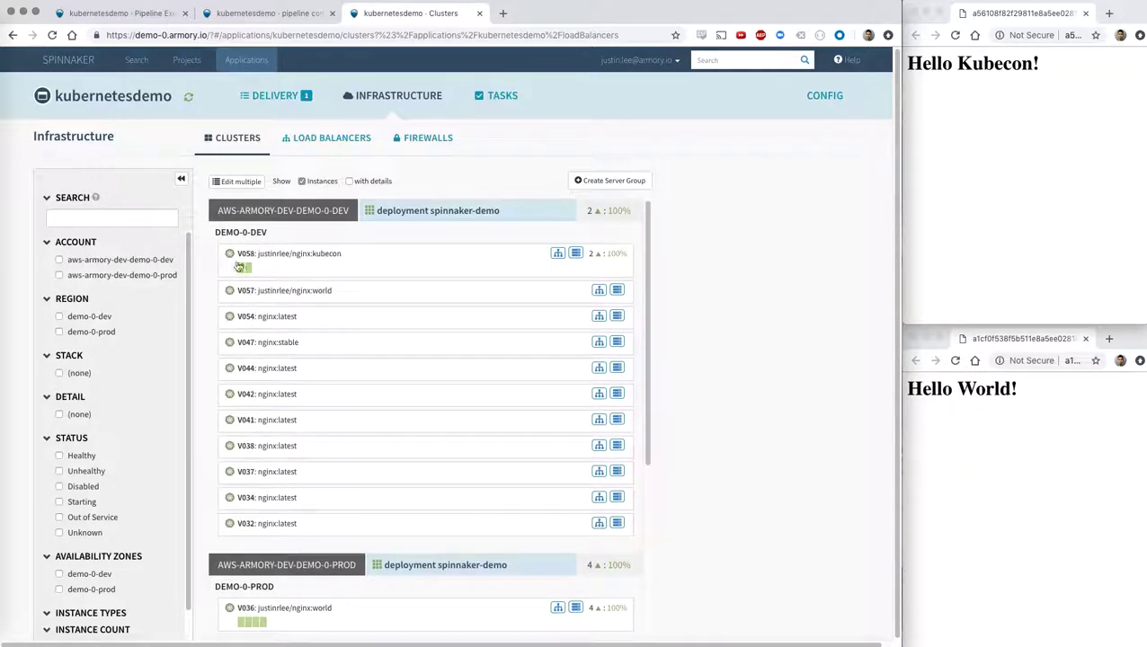
pyautogui.click(190, 97)
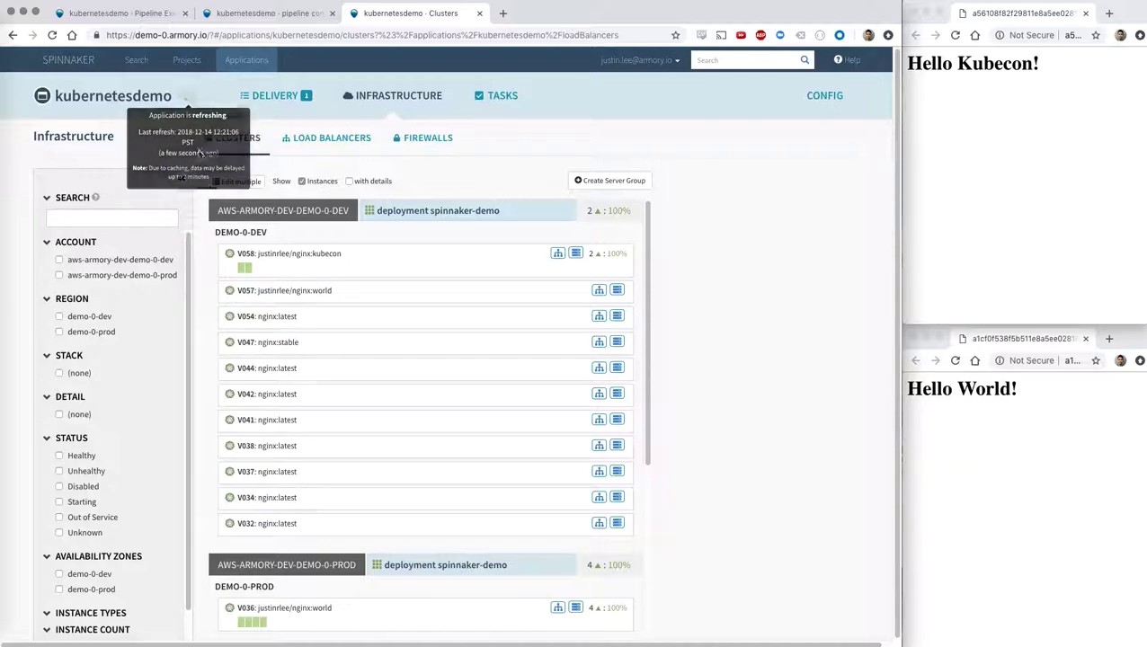
pyautogui.scroll(-3, 350, 557)
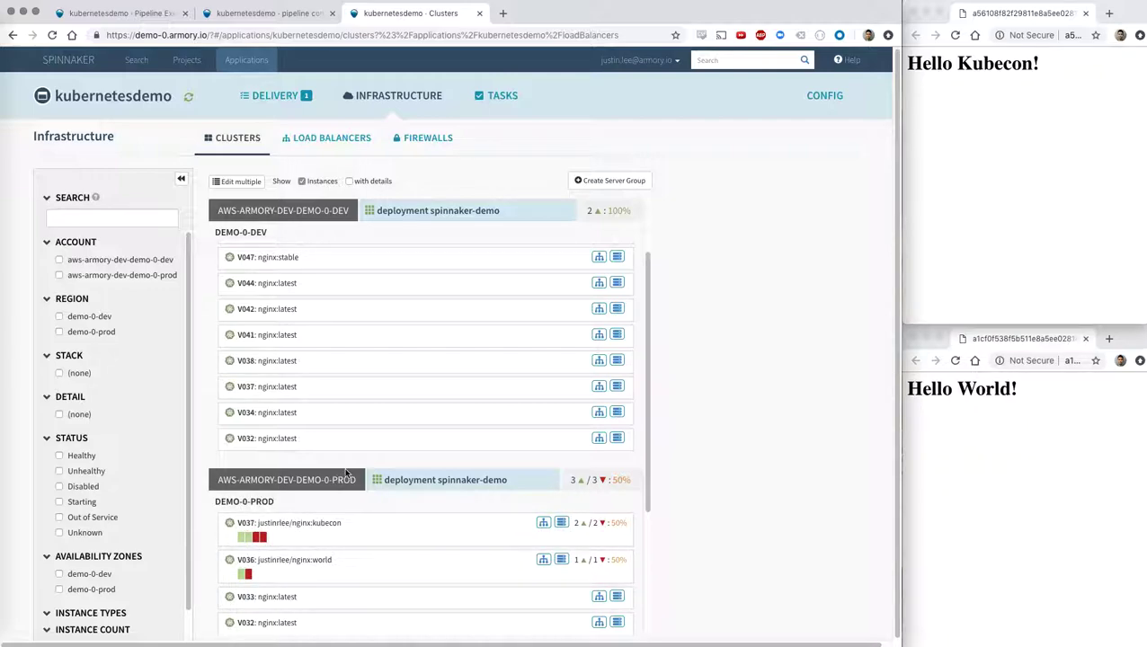
pyautogui.click(133, 12)
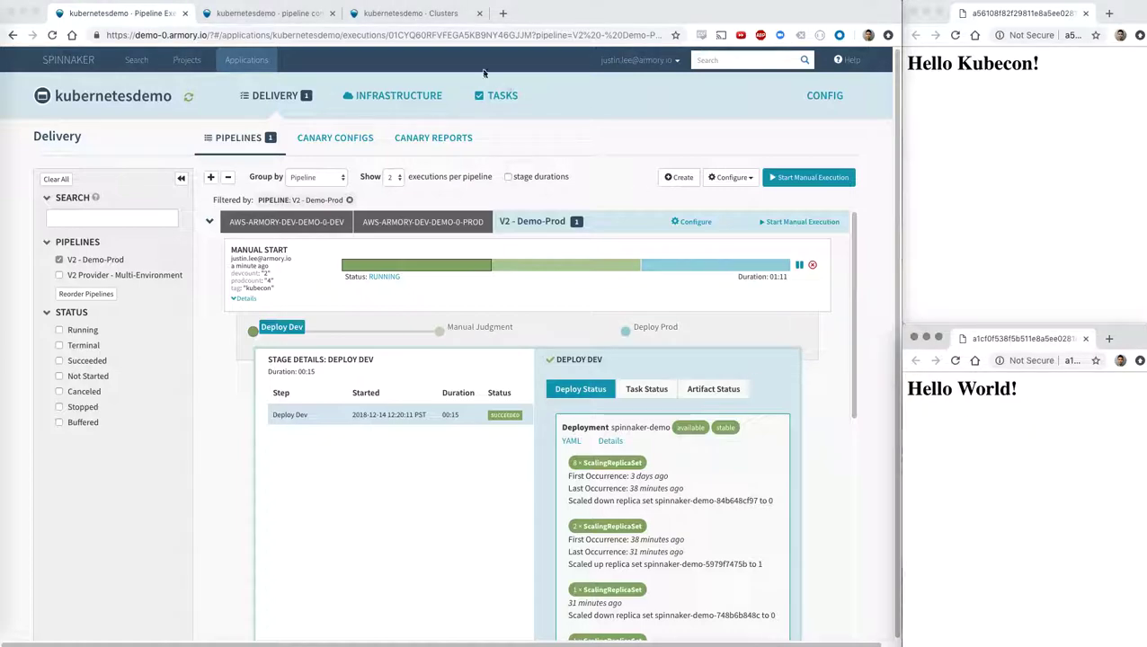
# Alternate between clusters and the execution's Deploy Dev task status until the kubecon run shows SUCCEEDED.
pyautogui.click(414, 13)
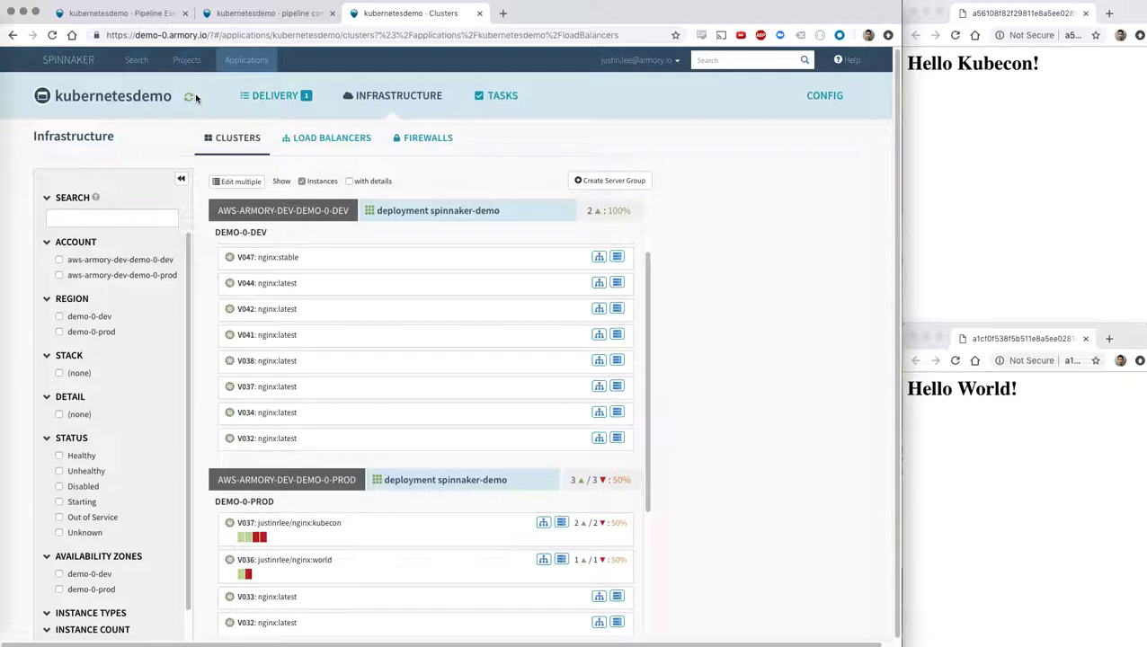
pyautogui.click(121, 12)
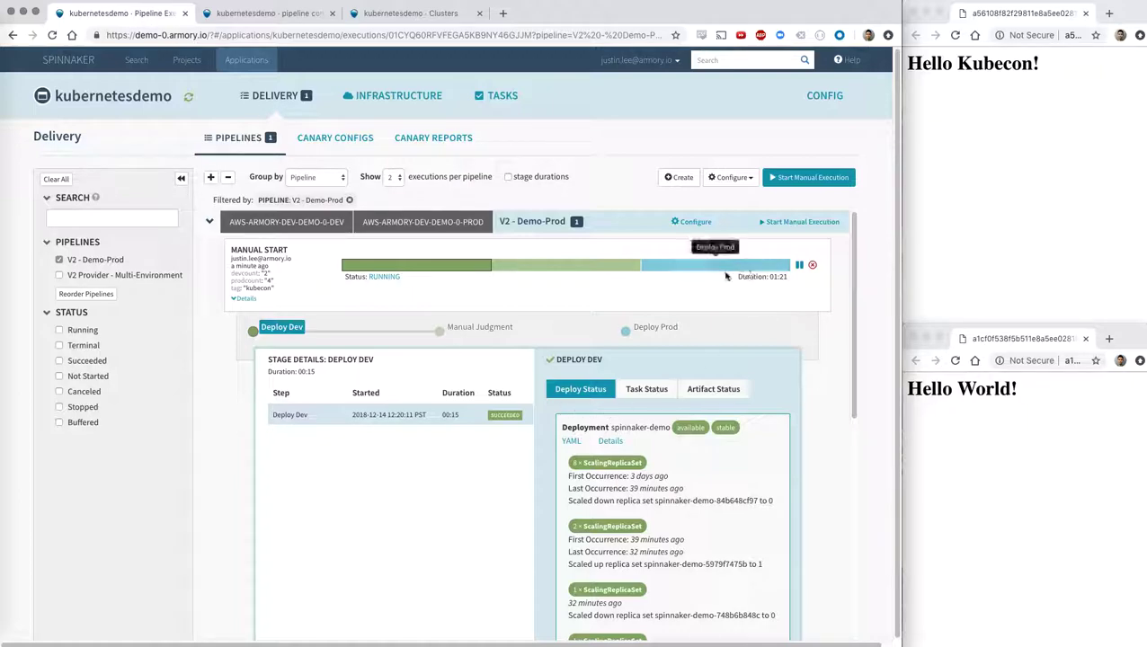
pyautogui.click(647, 388)
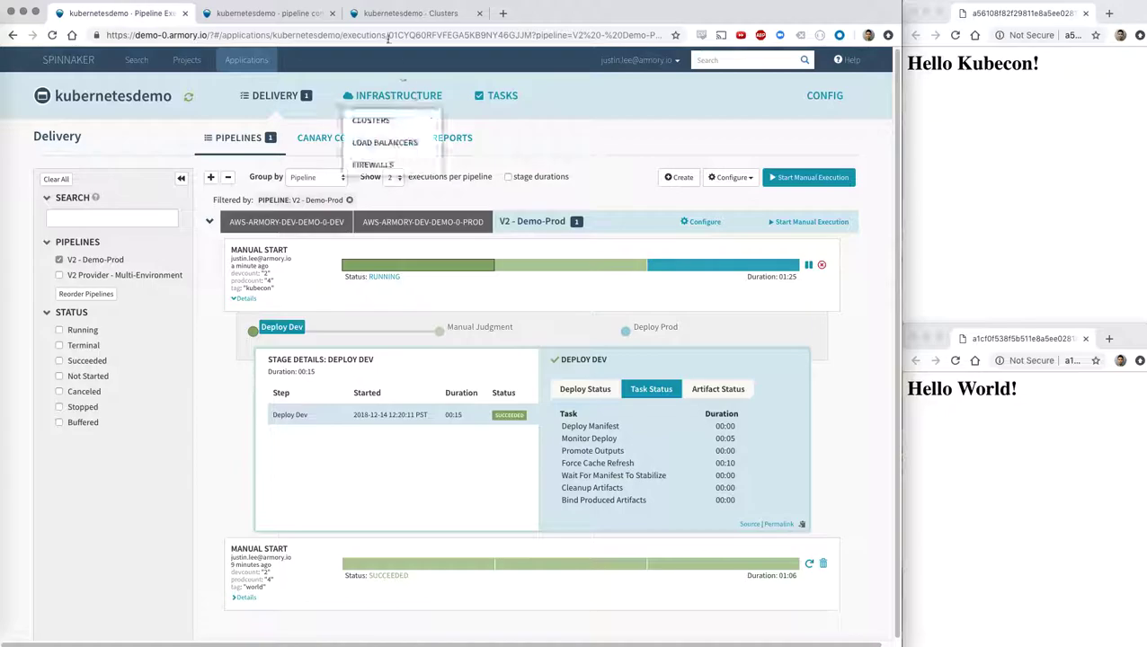
pyautogui.click(379, 13)
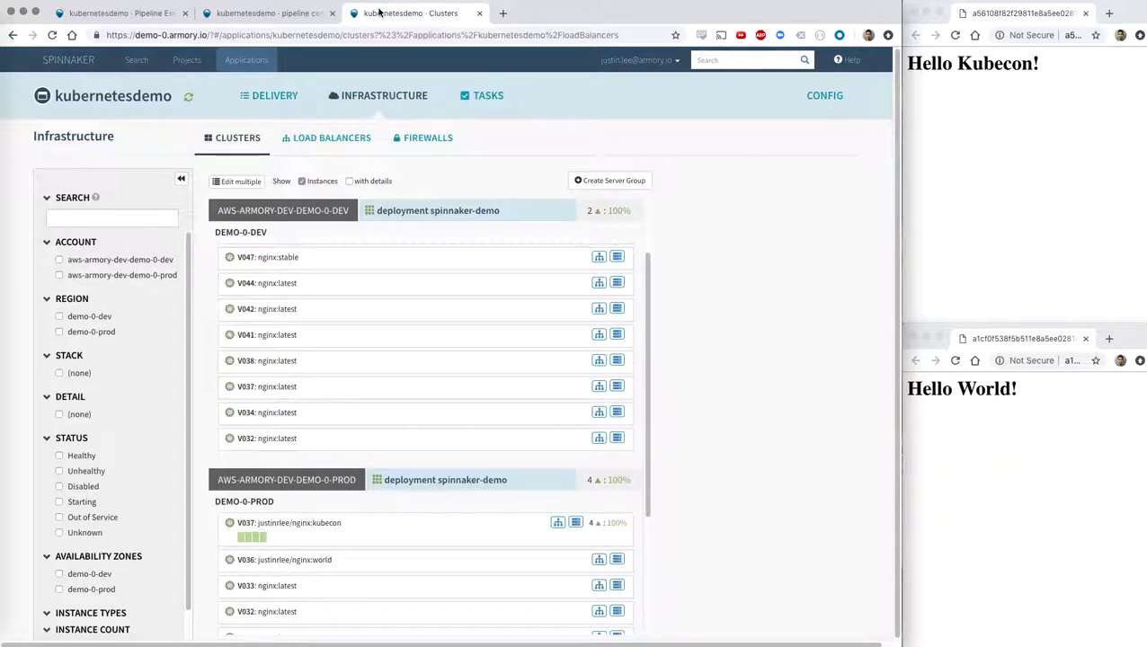
pyautogui.click(117, 13)
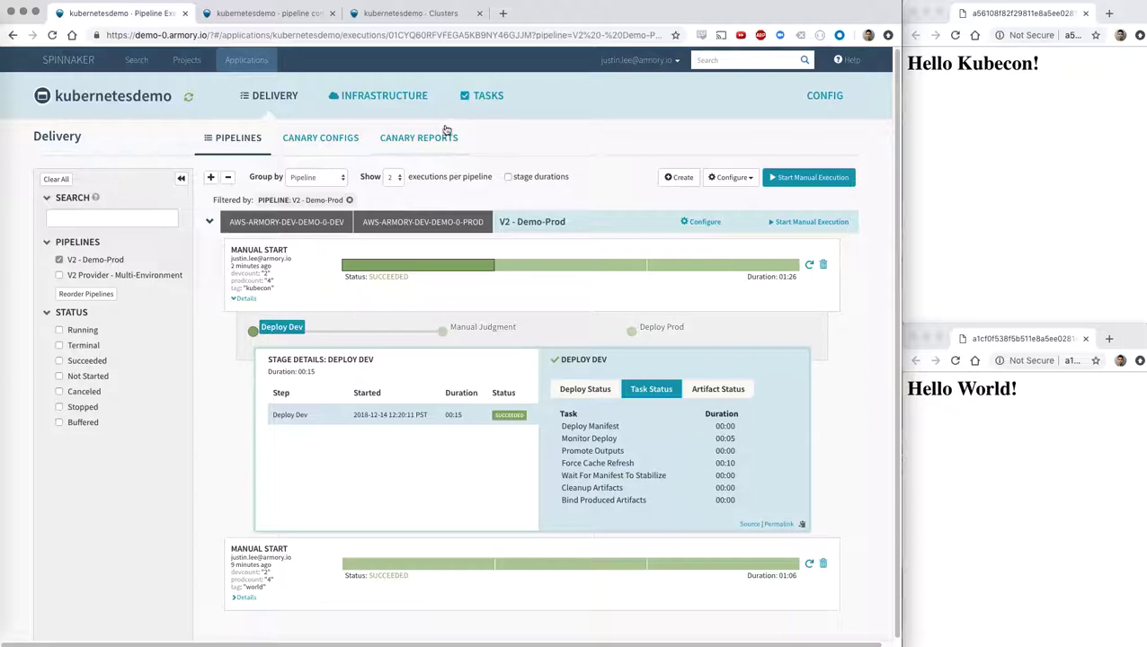
# Confirm prod cluster V037 runs the kubecon image, then reload the prod site to show "Hello Kubecon!".
pyautogui.click(409, 13)
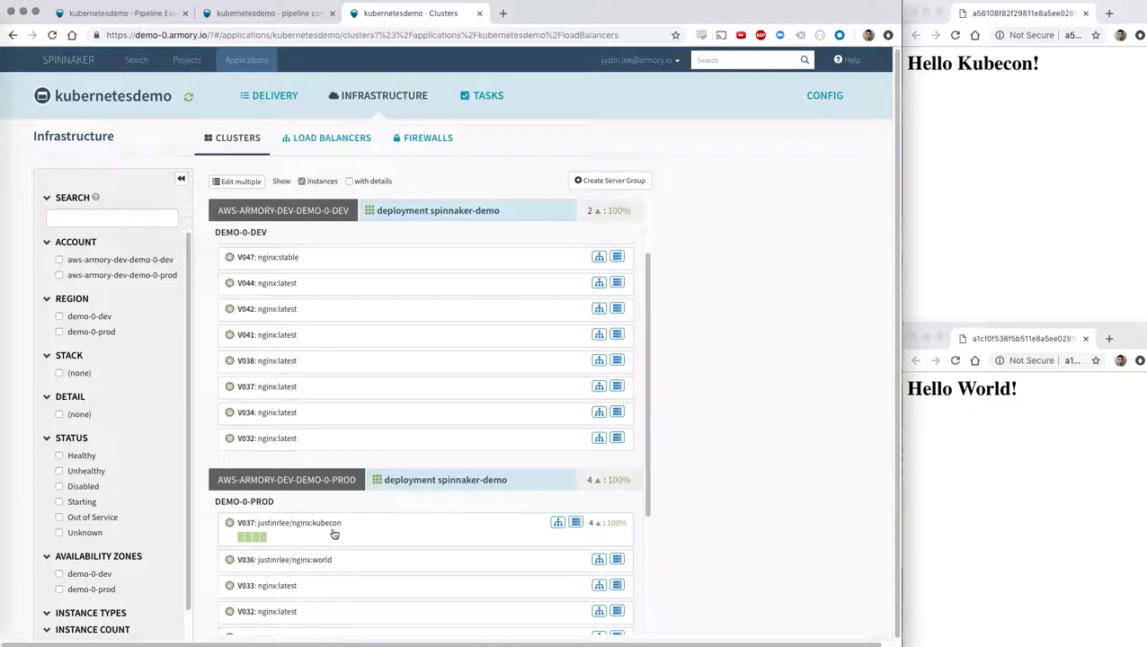
pyautogui.click(126, 13)
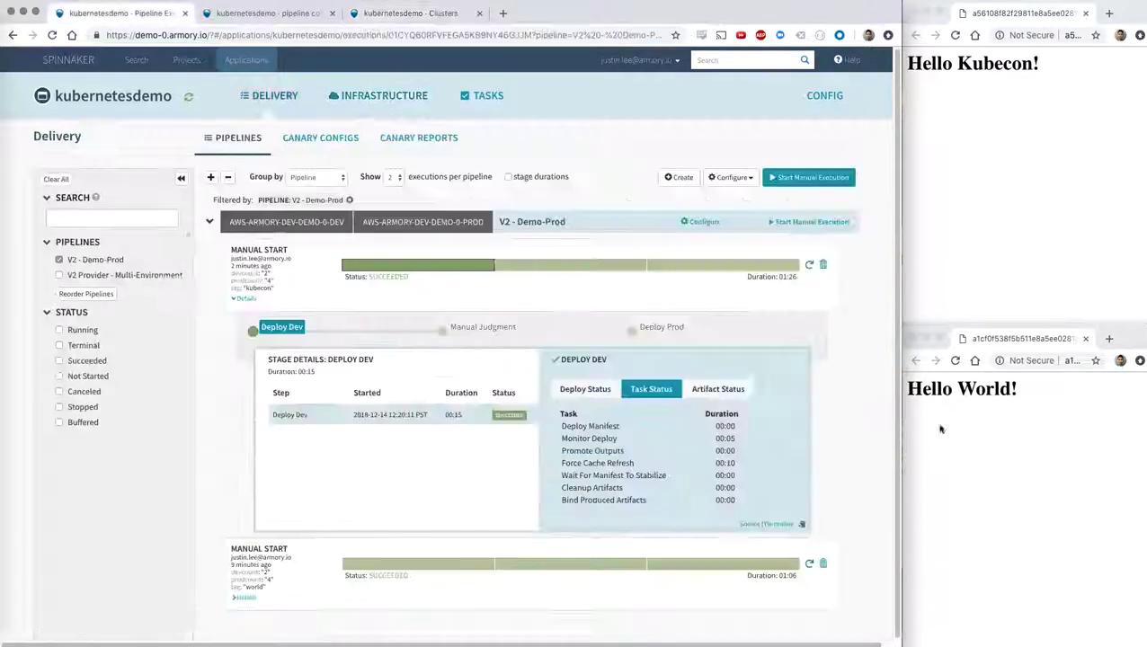
pyautogui.hotkey('ctrl', 'r')
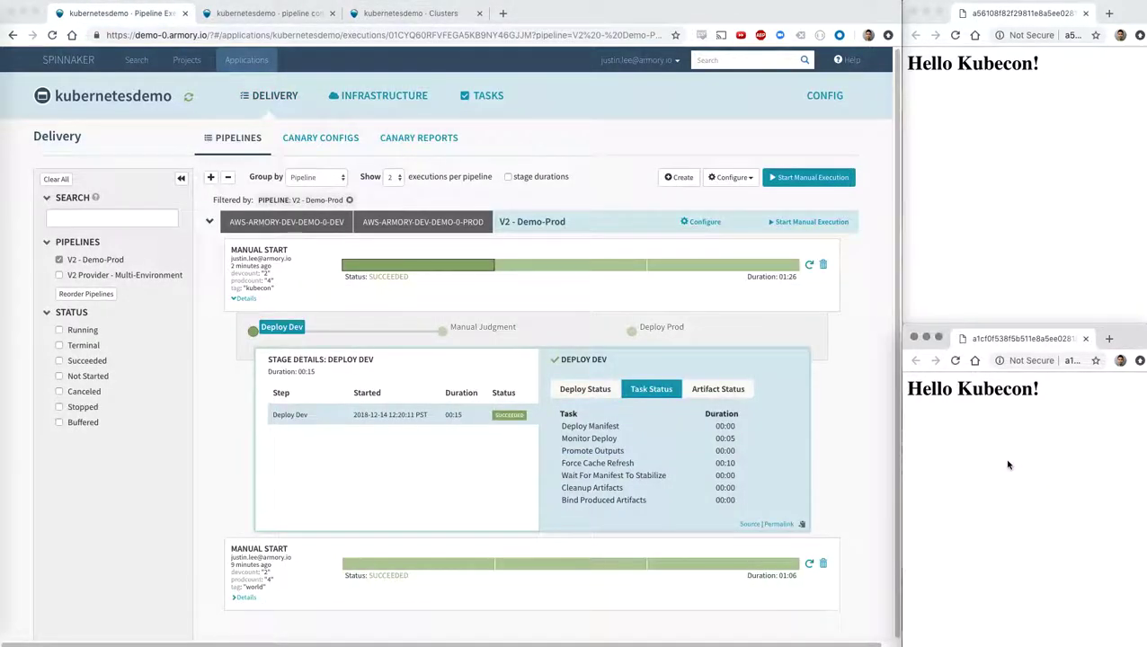